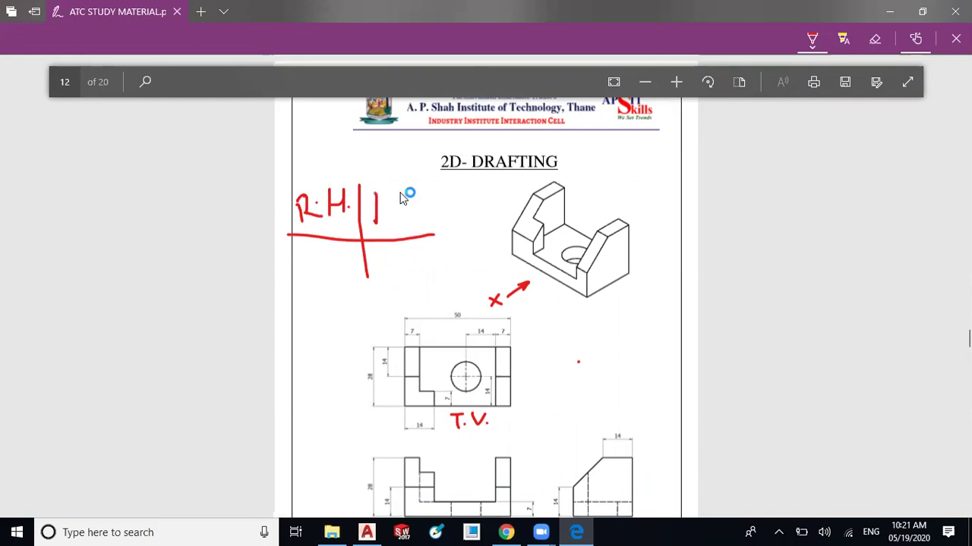
Handwrite "F.V." in the upper-right quadrant and "T.V" in the lower-right quadrant of the red layout grid beside the isometric drawing.
mouse_move(375, 196)
mouse_down()
mouse_move(402, 192)
mouse_move(389, 206)
mouse_move(417, 193)
mouse_up()
click(400, 211)
click(423, 205)
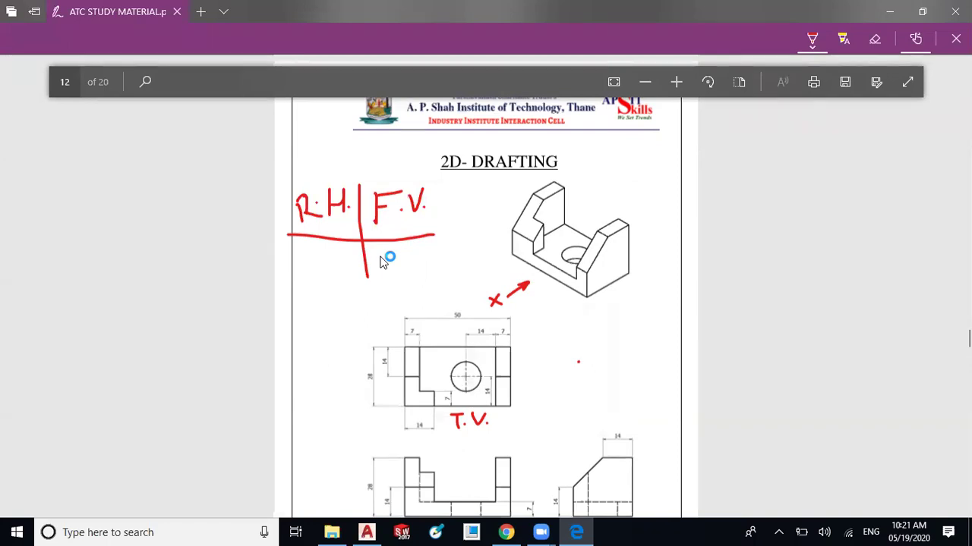
drag(385, 253, 400, 251)
drag(393, 253, 395, 268)
click(406, 262)
drag(412, 248, 426, 245)
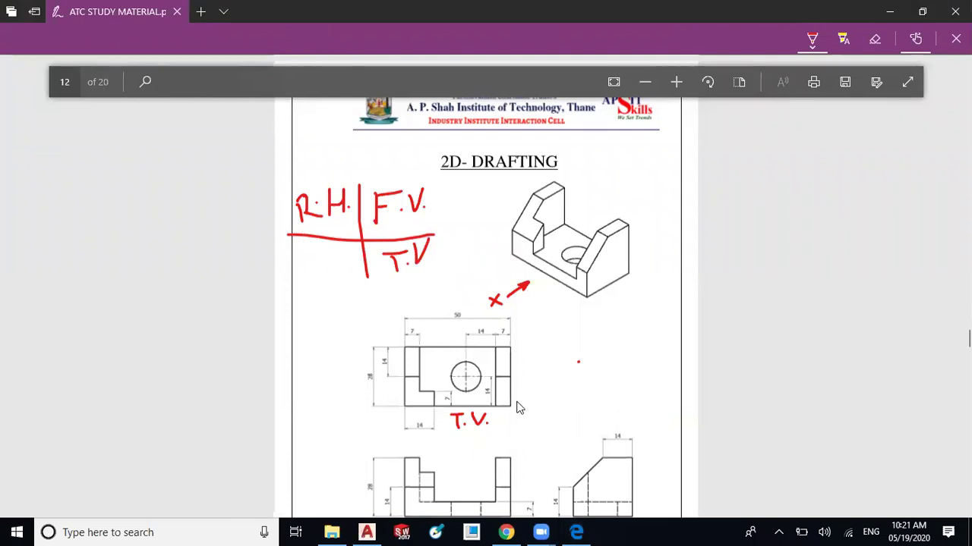
Examine the dimensioned top, front and side views of Example-1, and look over the Example-2 drawing on the following page.
scroll(460, 463, down, 2)
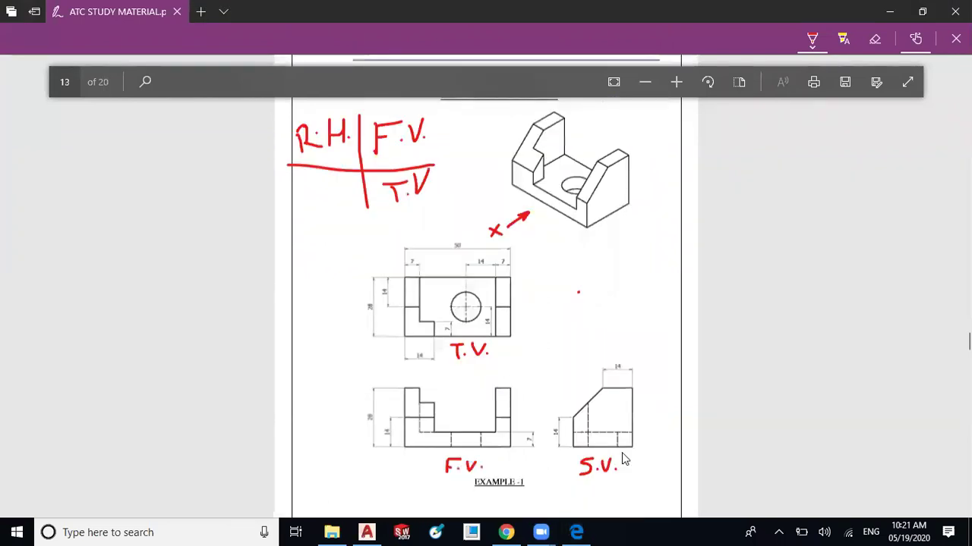
click(478, 346)
click(396, 328)
click(386, 277)
click(492, 334)
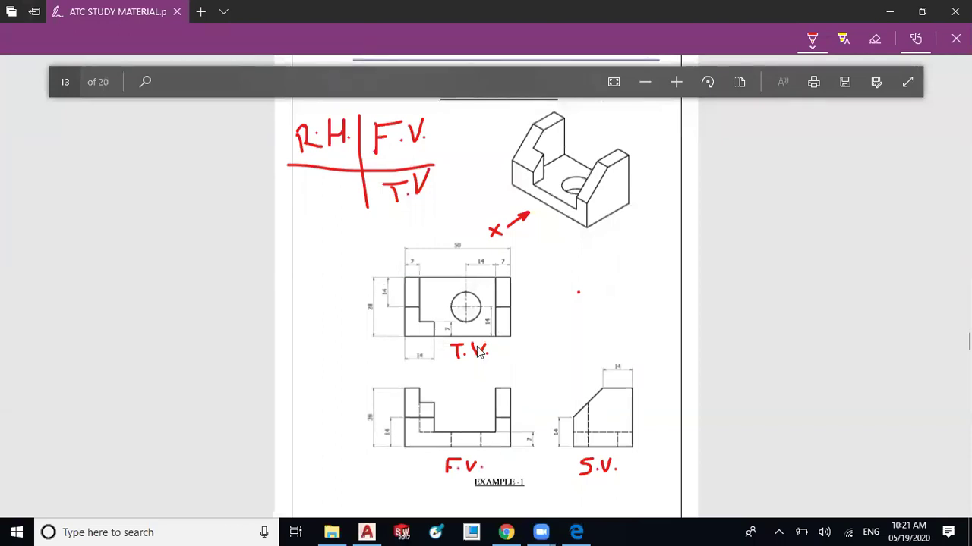
click(384, 253)
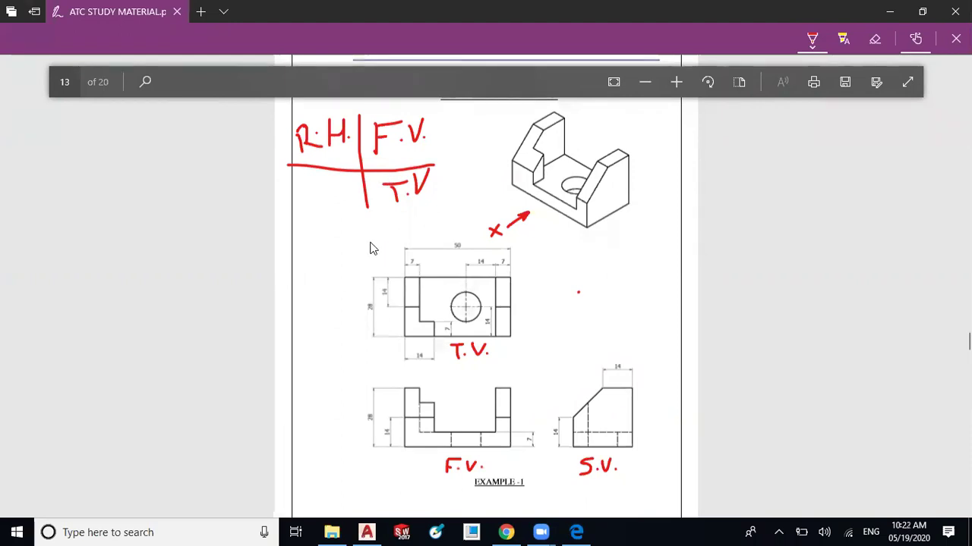
click(582, 210)
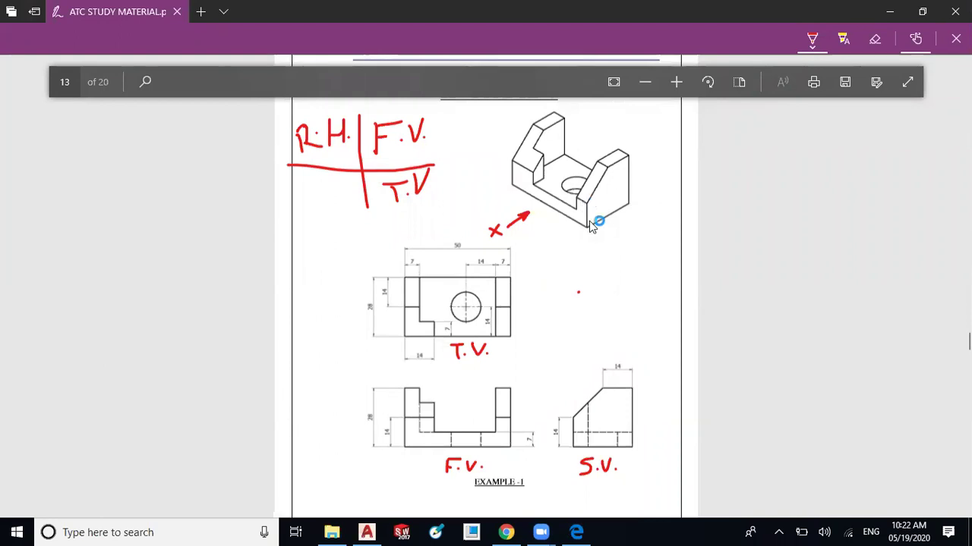
click(363, 323)
scroll(492, 396, down, 3)
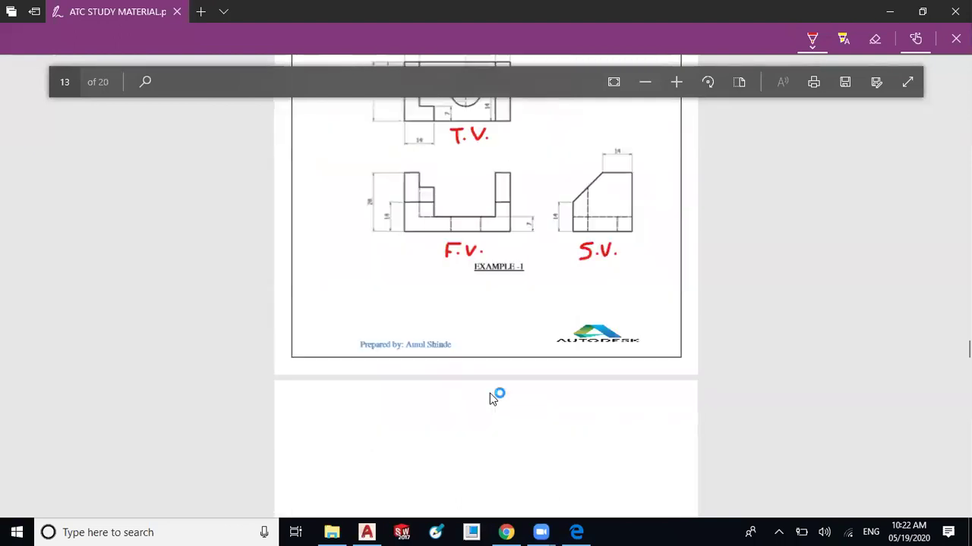
scroll(523, 341, down, 5)
scroll(509, 301, up, 2)
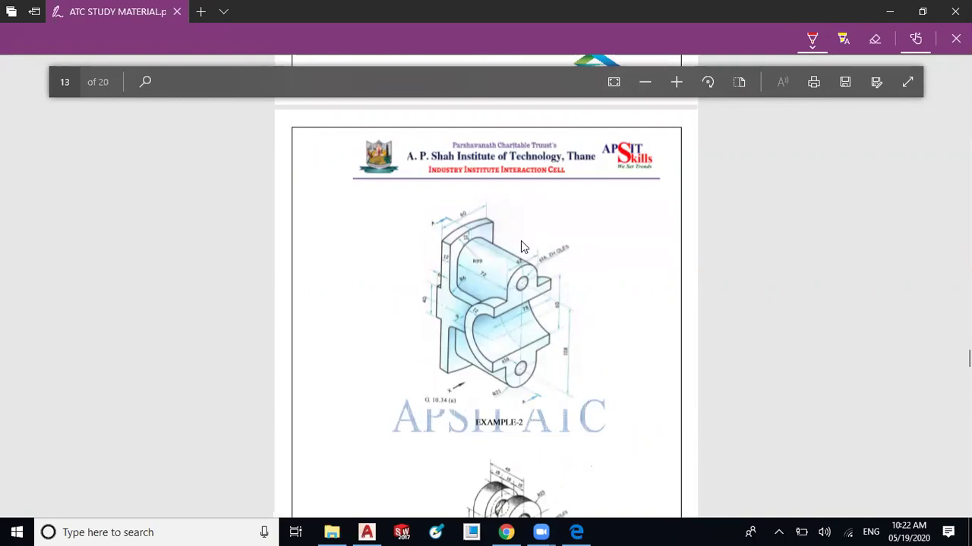
scroll(520, 246, up, 3)
scroll(521, 243, up, 2)
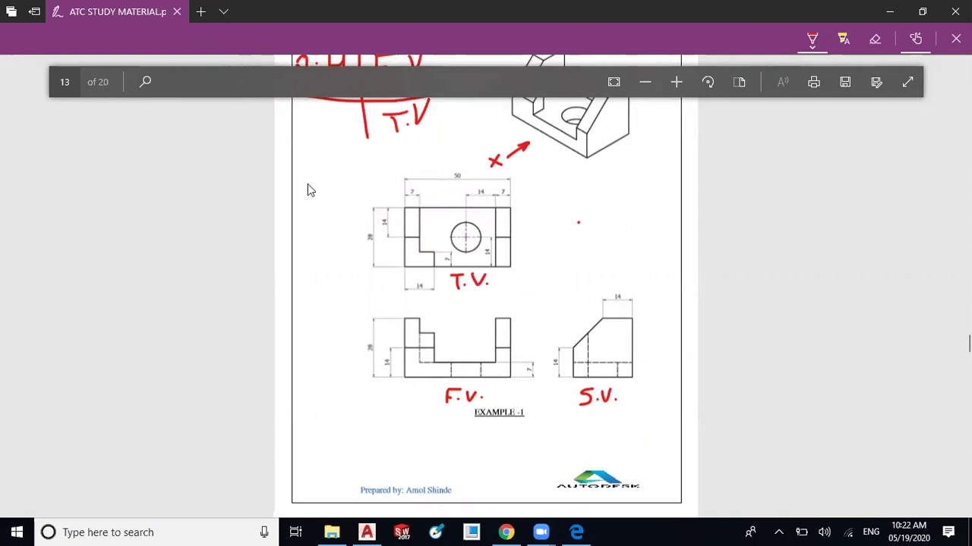
Handwrite the red labels "L=", "W=" and "H=" beside the top and front views of Example-1.
mouse_move(307, 174)
mouse_down()
mouse_move(328, 203)
mouse_move(347, 181)
mouse_up()
mouse_move(337, 182)
mouse_down()
mouse_move(336, 194)
mouse_move(363, 195)
mouse_up()
mouse_move(294, 234)
mouse_down()
mouse_move(300, 254)
mouse_move(340, 217)
mouse_up()
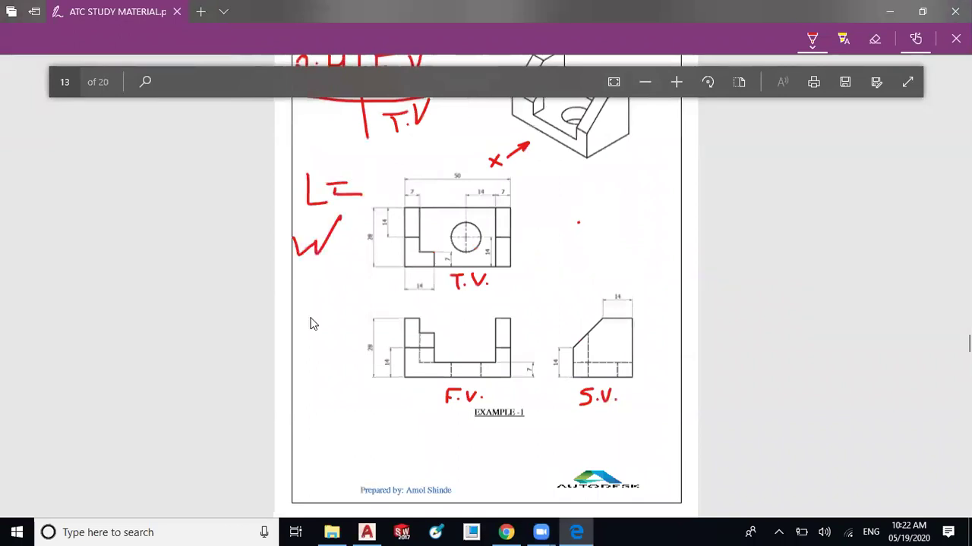
drag(314, 289, 310, 320)
mouse_move(312, 307)
mouse_down()
mouse_move(333, 304)
mouse_move(332, 320)
mouse_up()
drag(345, 292, 360, 292)
drag(335, 247, 353, 246)
drag(339, 311, 364, 311)
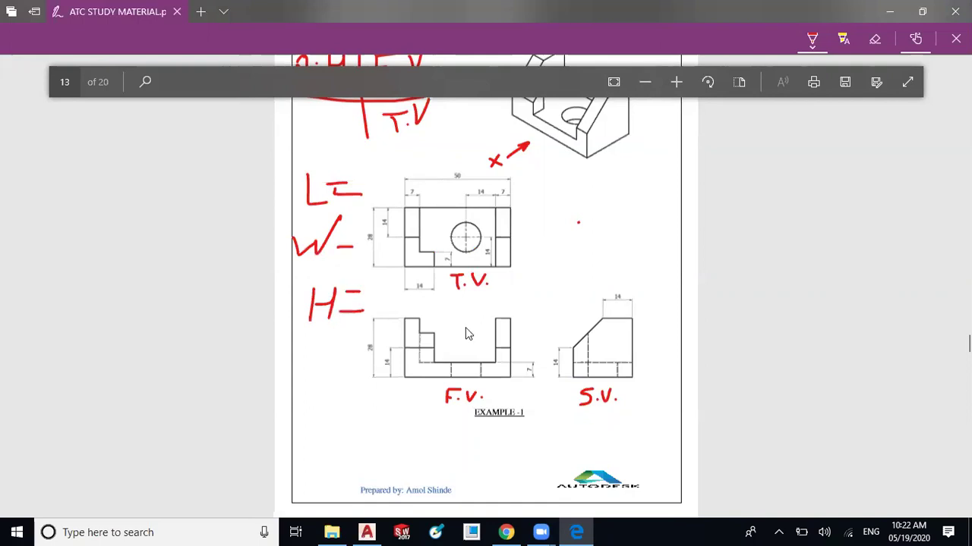
drag(329, 258, 361, 257)
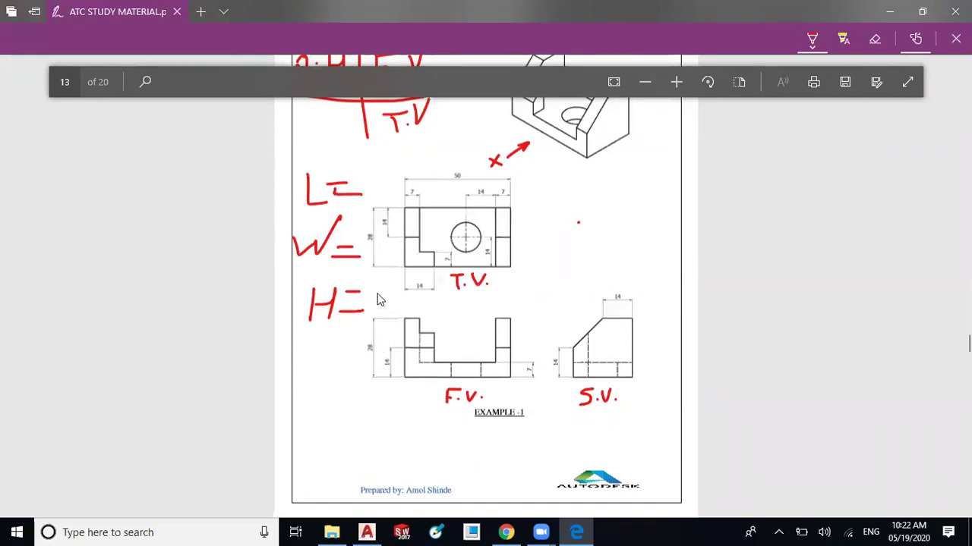
Fill in H=28 and L=50, and circle the overall 50 dimension and the 28 dimensions of the top and front views.
mouse_move(370, 296)
mouse_down()
mouse_move(387, 312)
mouse_move(403, 302)
mouse_up()
click(877, 38)
click(812, 38)
drag(401, 289, 415, 310)
mouse_move(404, 176)
mouse_down()
mouse_move(374, 177)
mouse_move(379, 202)
mouse_move(456, 168)
mouse_up()
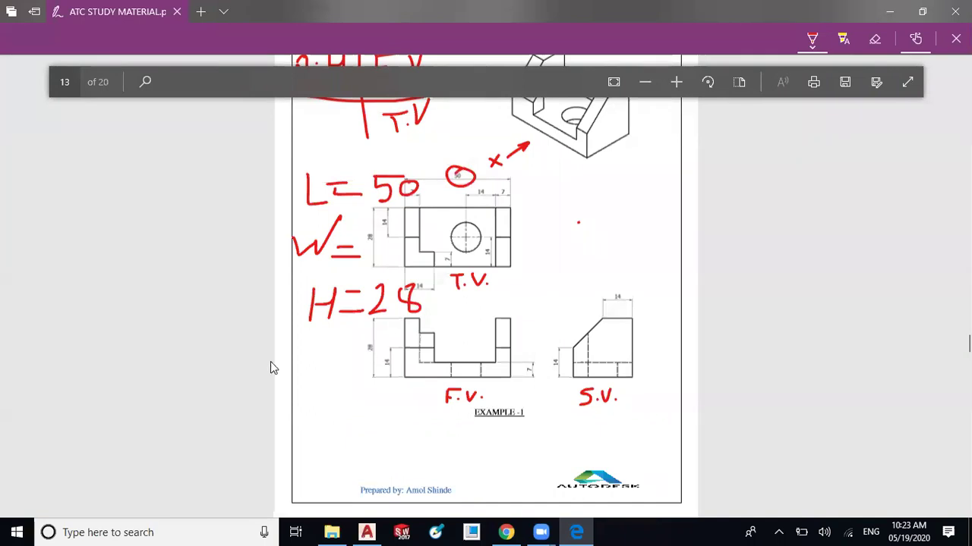
drag(372, 336, 369, 337)
drag(374, 231, 375, 237)
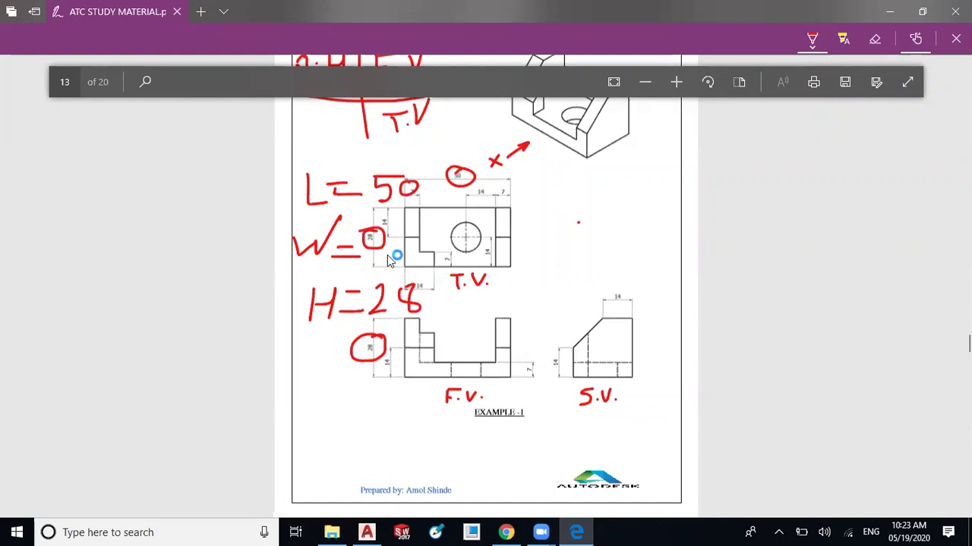
Erase the handwritten L, W and H notes and the circles around the top view's 50 and 28 dimensions.
click(877, 42)
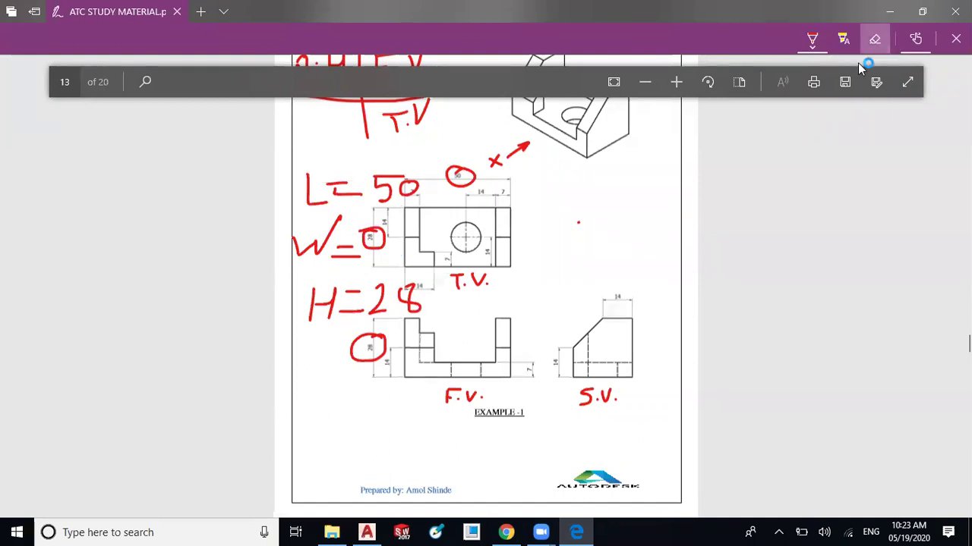
click(460, 172)
click(475, 281)
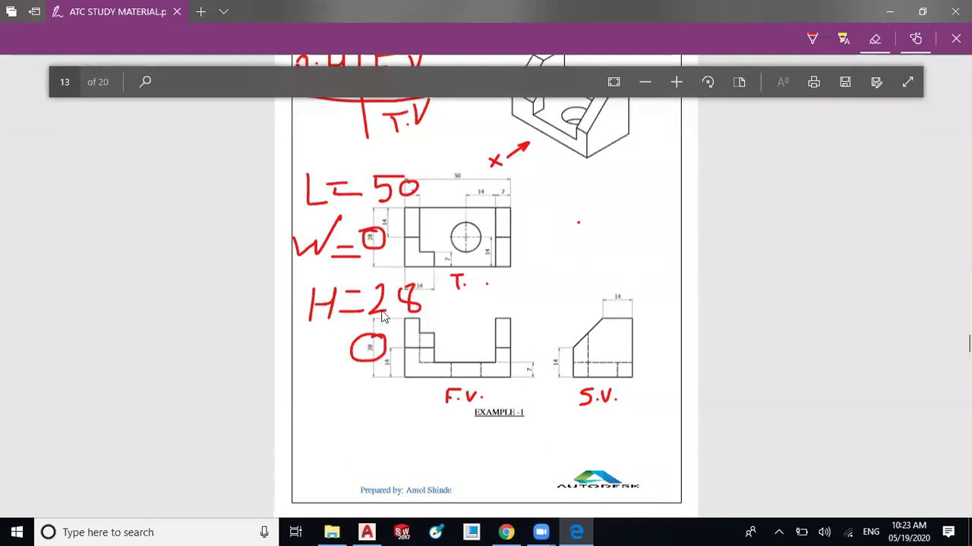
mouse_move(436, 310)
mouse_down()
mouse_move(332, 301)
mouse_move(368, 238)
mouse_move(383, 239)
mouse_up()
drag(409, 182, 376, 175)
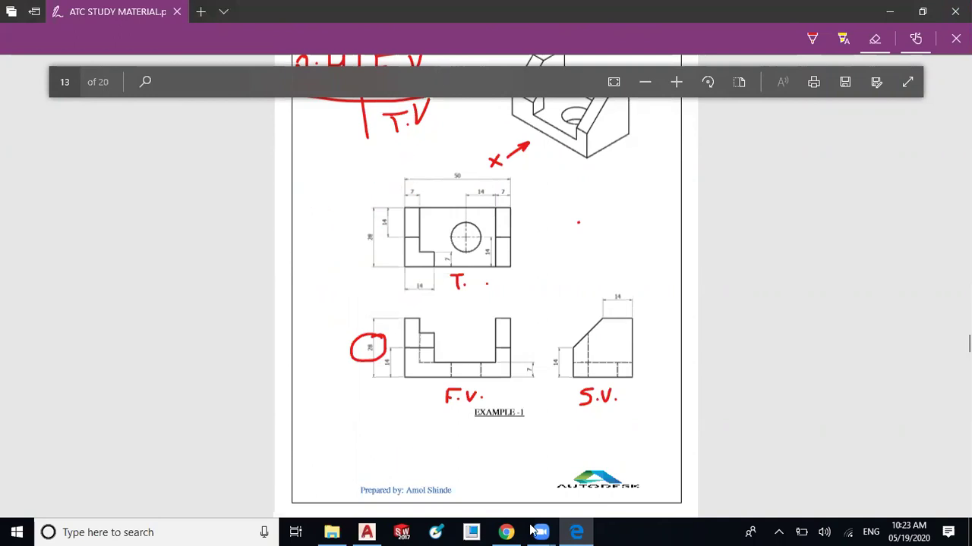
In AutoCAD, draw lines up 28, right 50 and down to the upper horizontal construction line, starting where it meets the right vertical one.
click(367, 533)
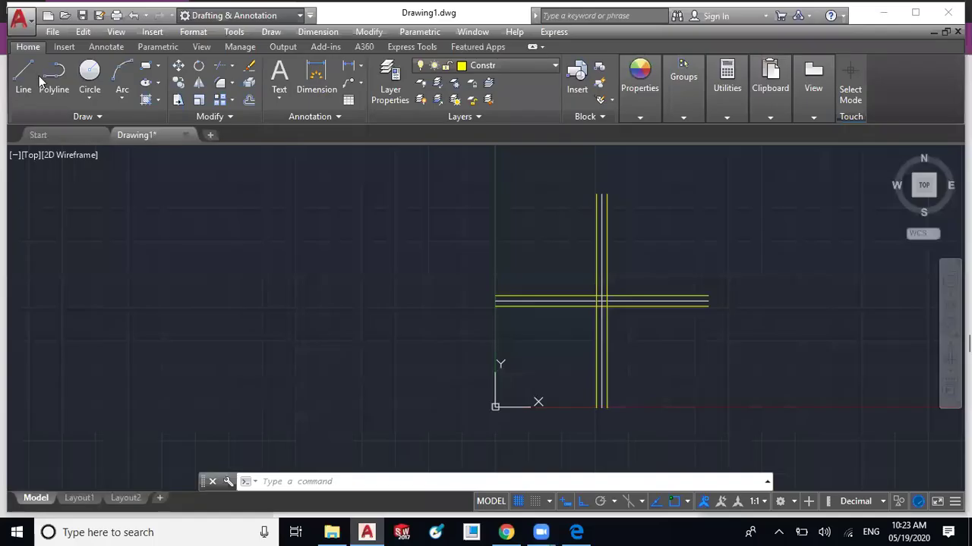
click(425, 171)
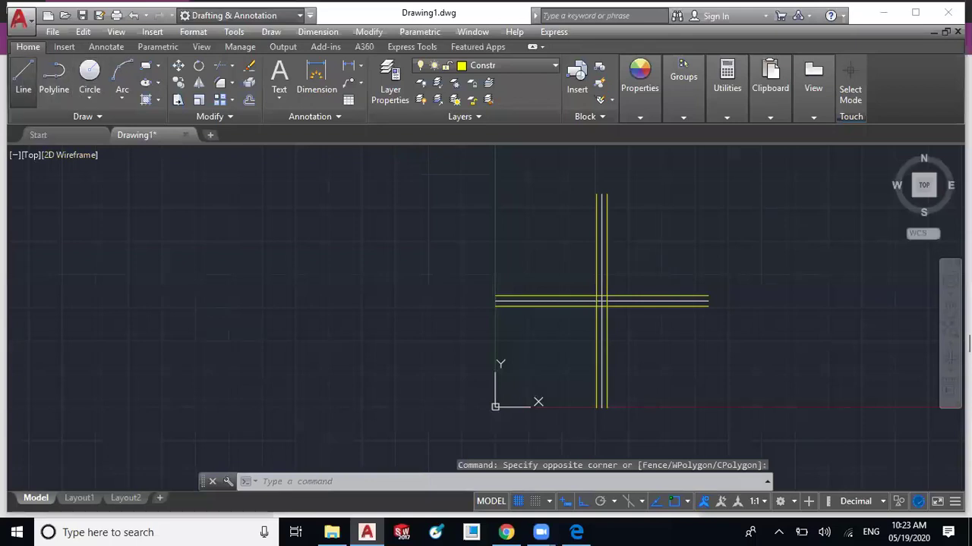
click(23, 76)
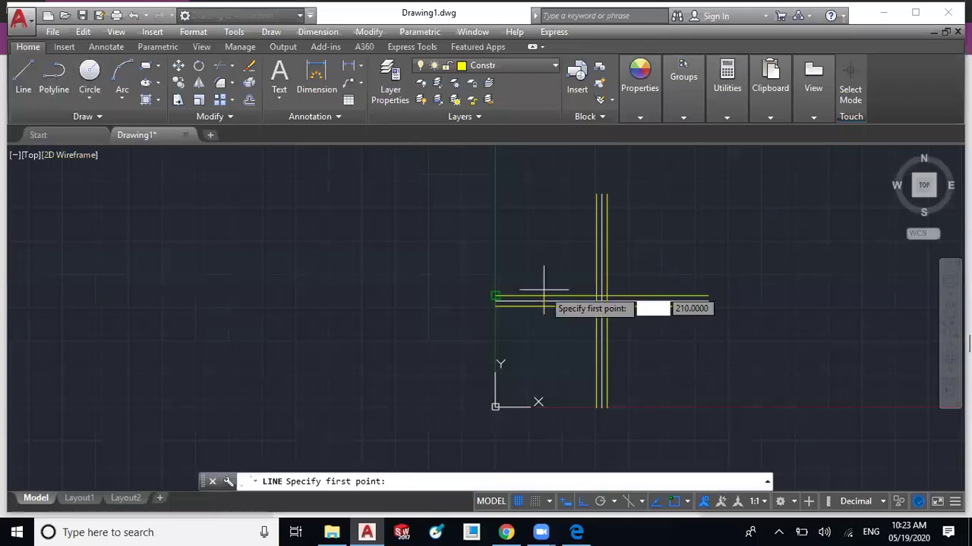
click(605, 296)
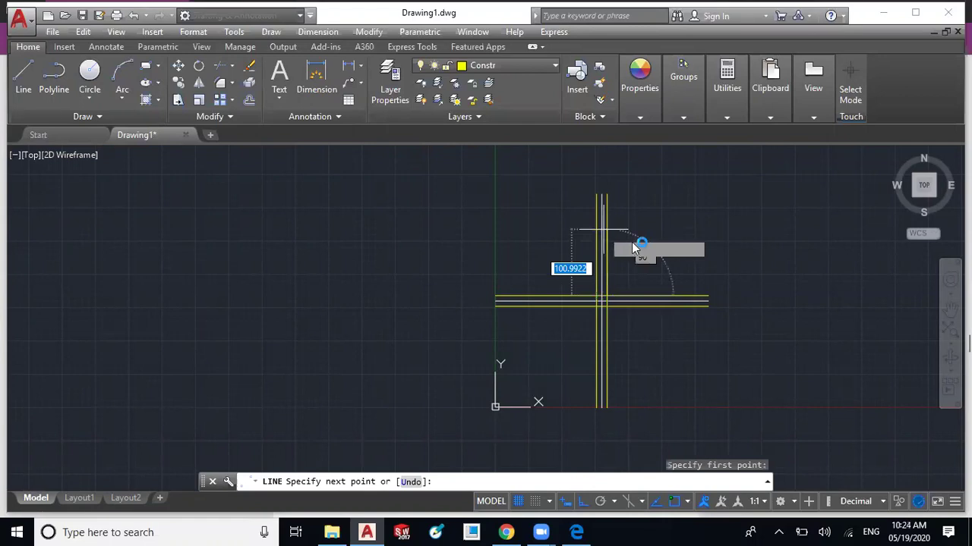
text(28)
key(Return)
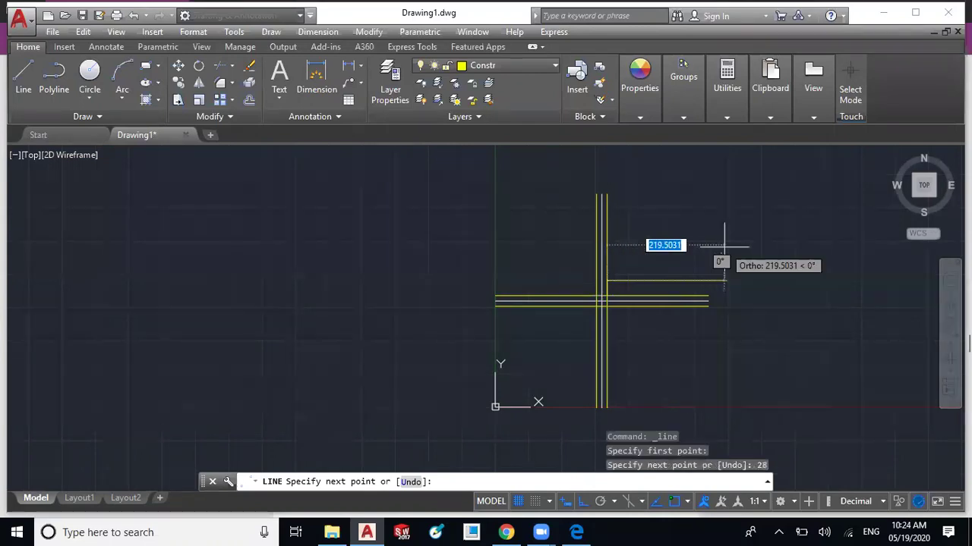
text(50)
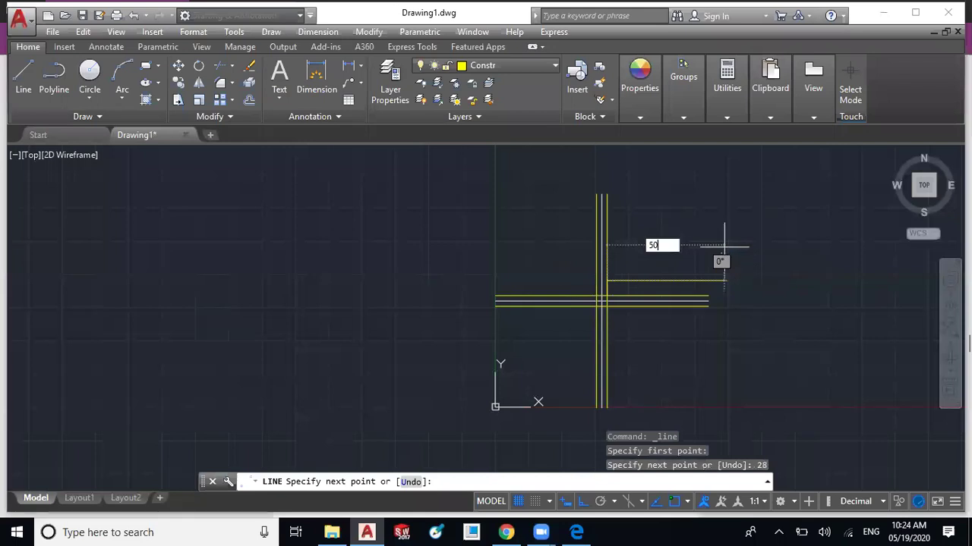
key(Return)
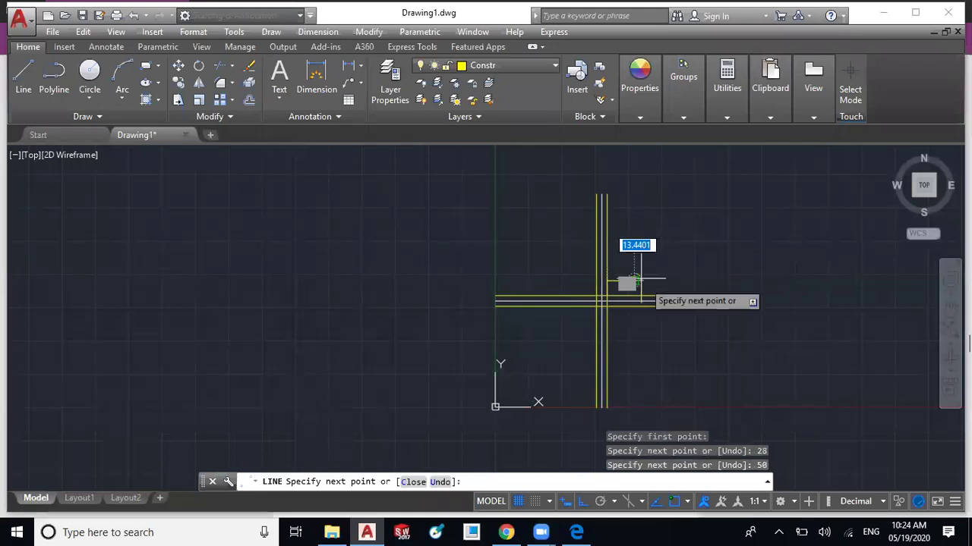
scroll(638, 281, up, 6)
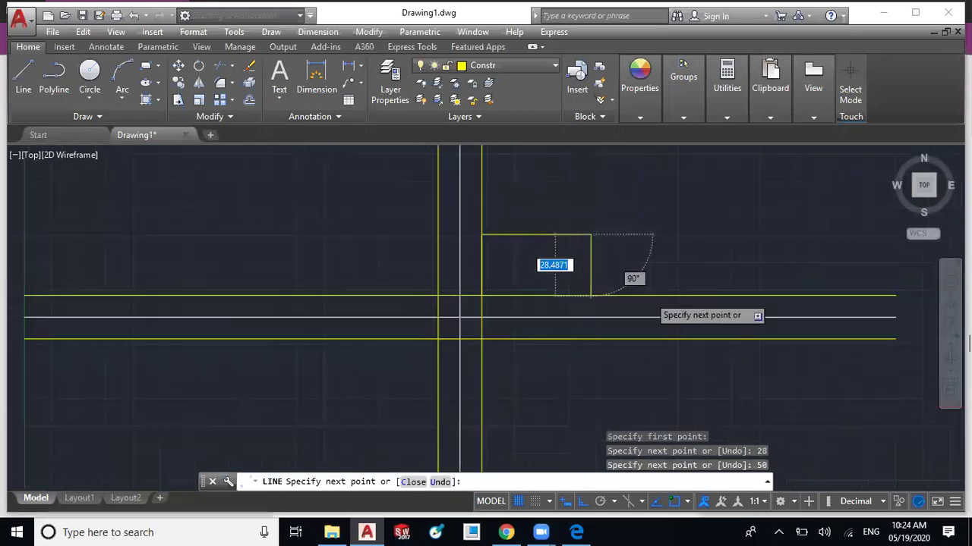
scroll(644, 300, up, 2)
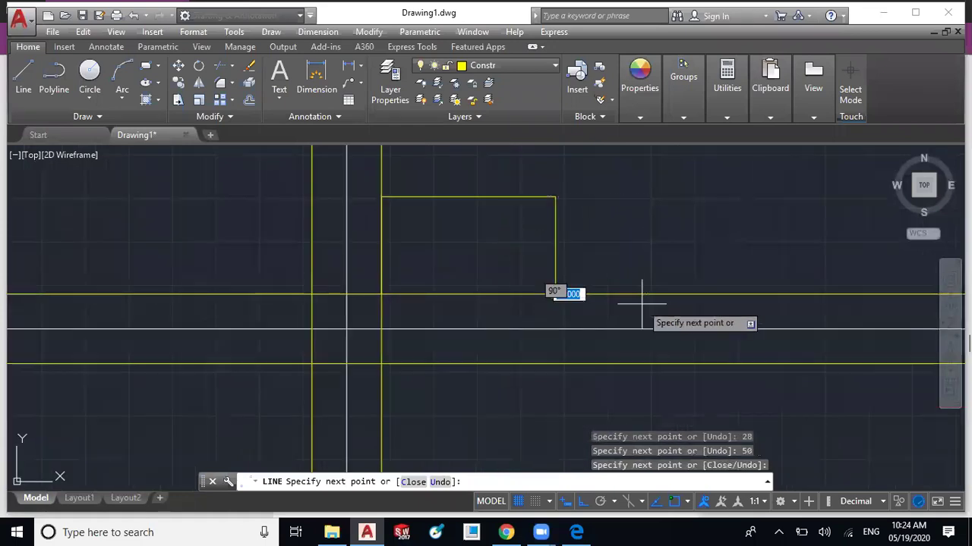
key(Escape)
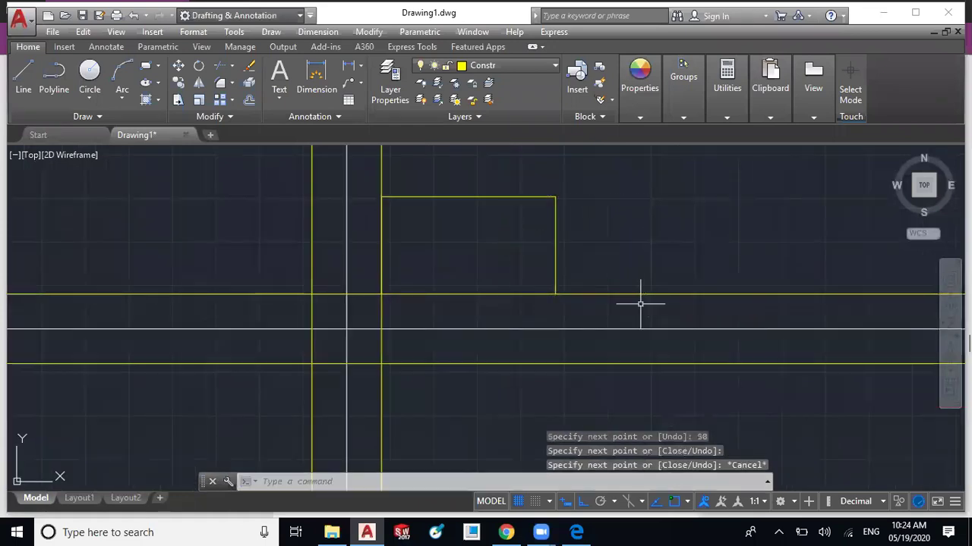
Try shortening the right vertical construction line by stretching its upper end down to its midpoint, and undo the grip edit.
scroll(645, 212, down, 4)
scroll(649, 215, down, 2)
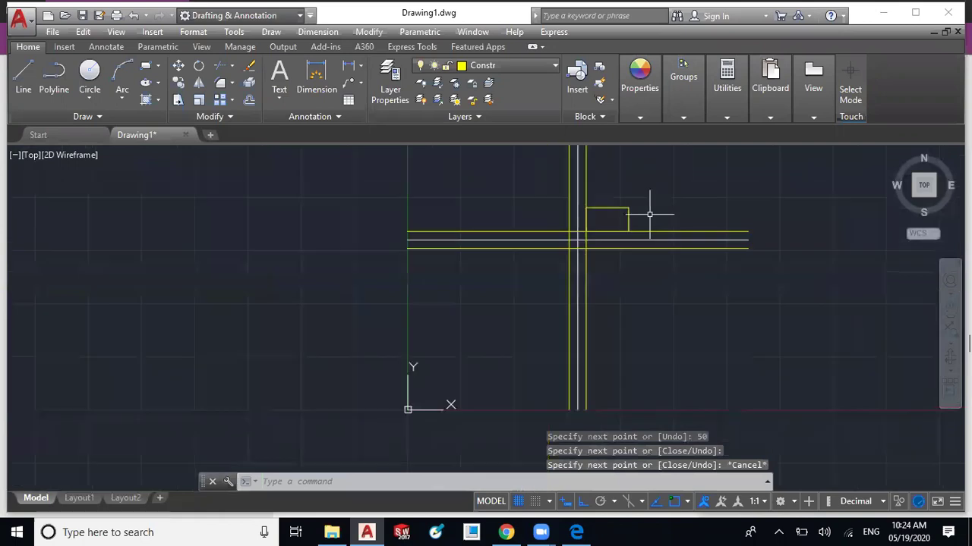
mouse_move(648, 215)
middle_down()
mouse_move(678, 275)
mouse_move(624, 252)
middle_up()
scroll(678, 276, down, 2)
scroll(616, 251, up, 3)
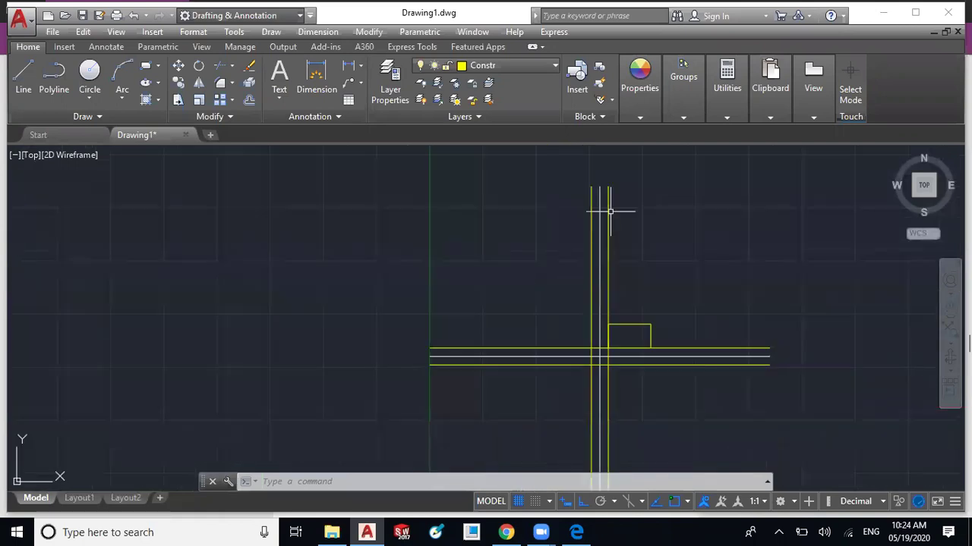
click(610, 190)
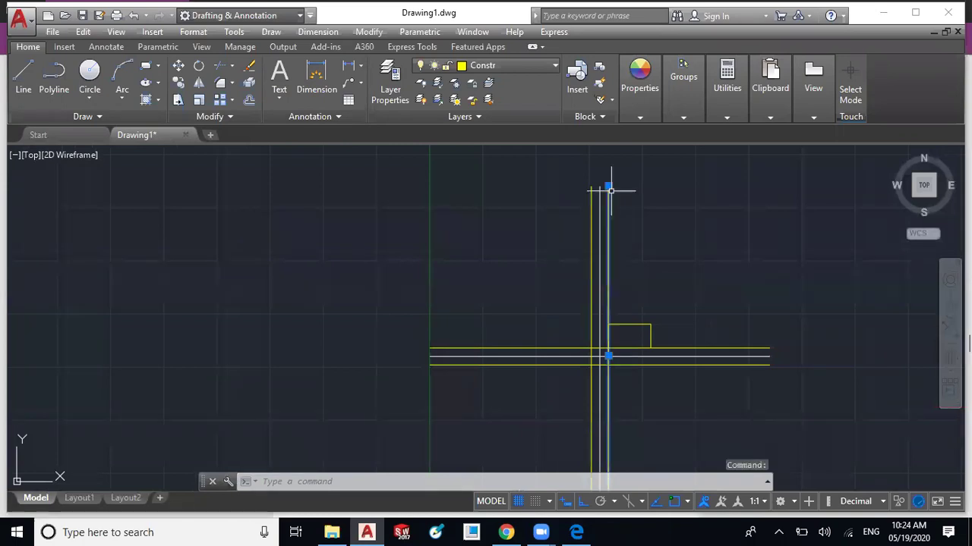
click(610, 189)
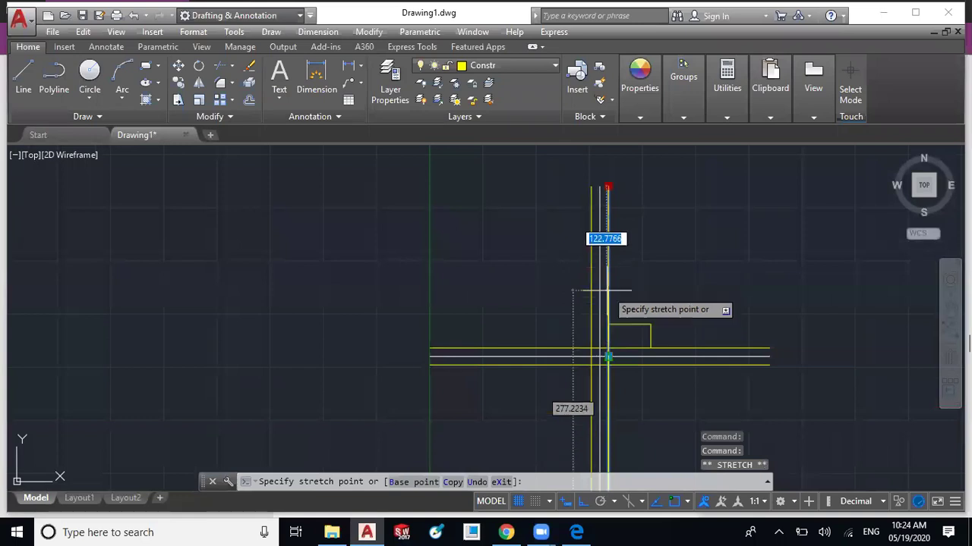
click(608, 357)
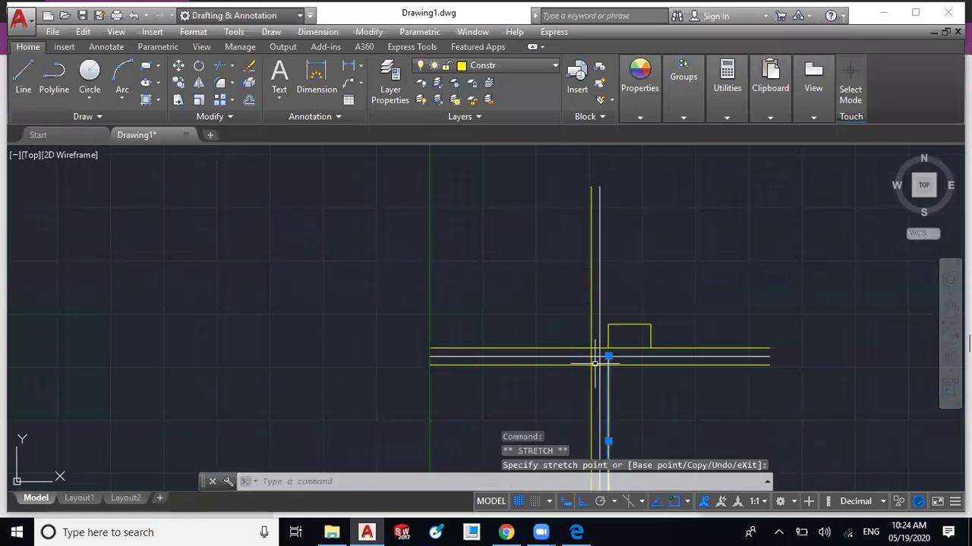
mouse_move(609, 356)
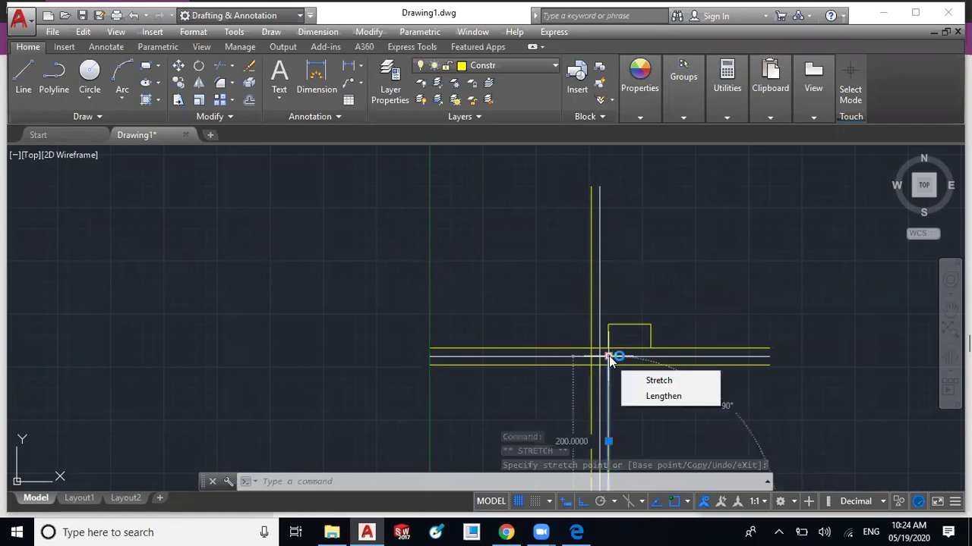
key(Escape)
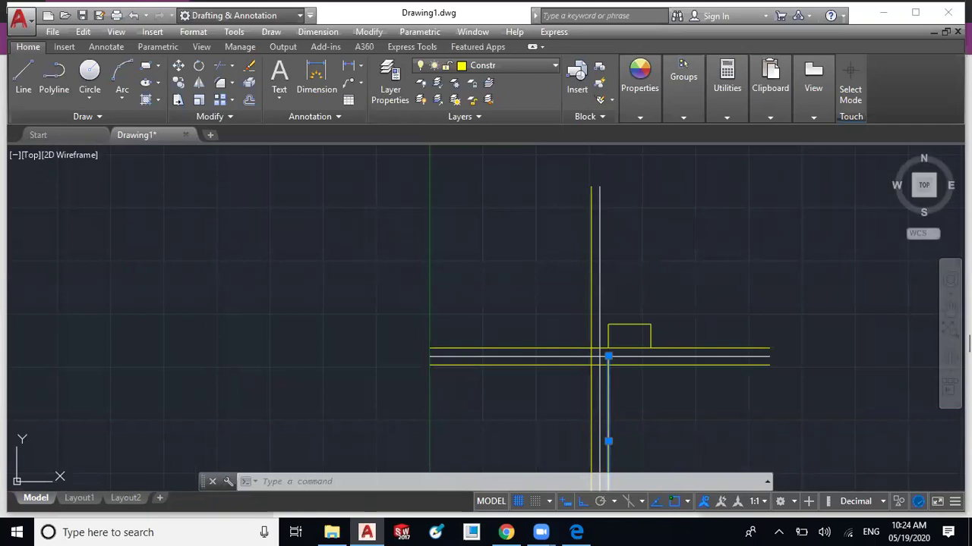
key(ctrl+z)
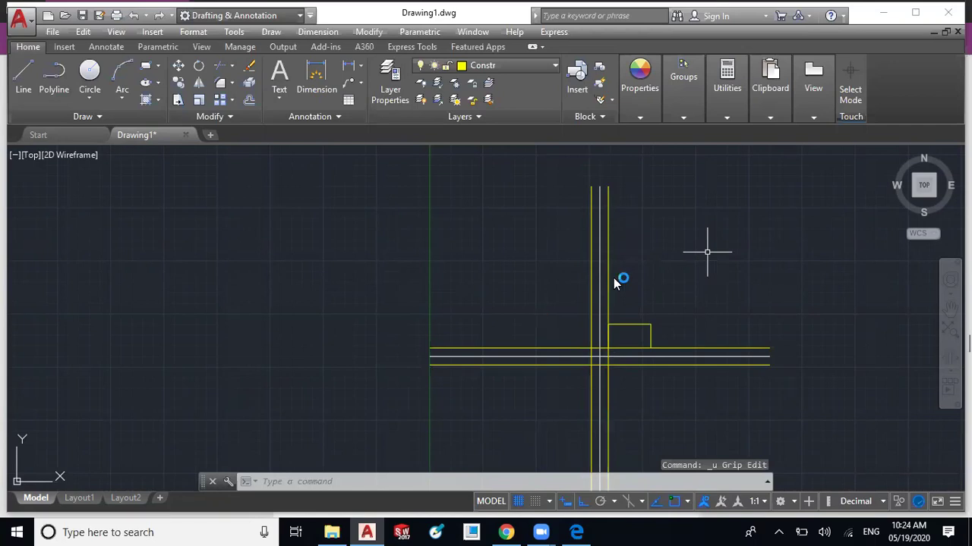
Draw the box below the construction lines, starting under the upper box's right edge: 28 down, then left to the right vertical construction line.
scroll(583, 284, up, 4)
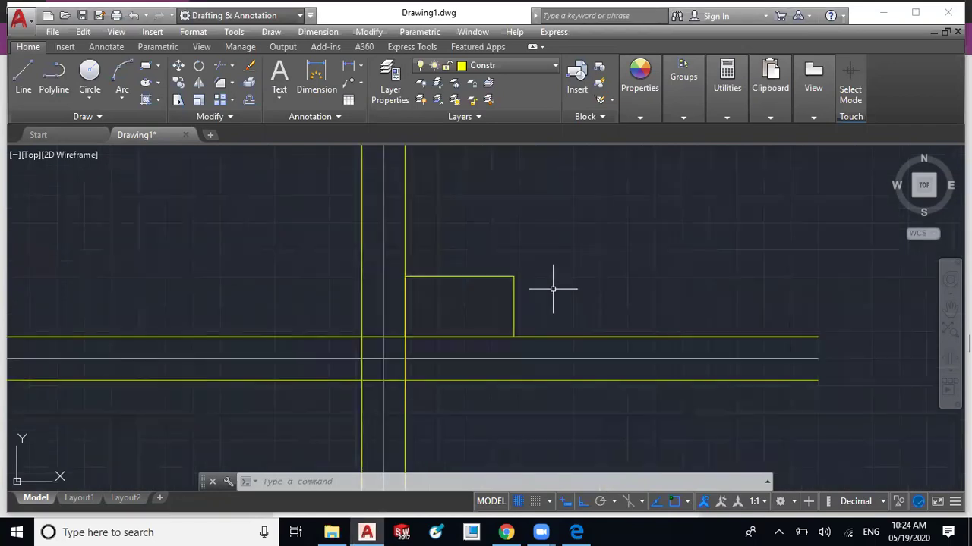
middle_drag(553, 289, 634, 221)
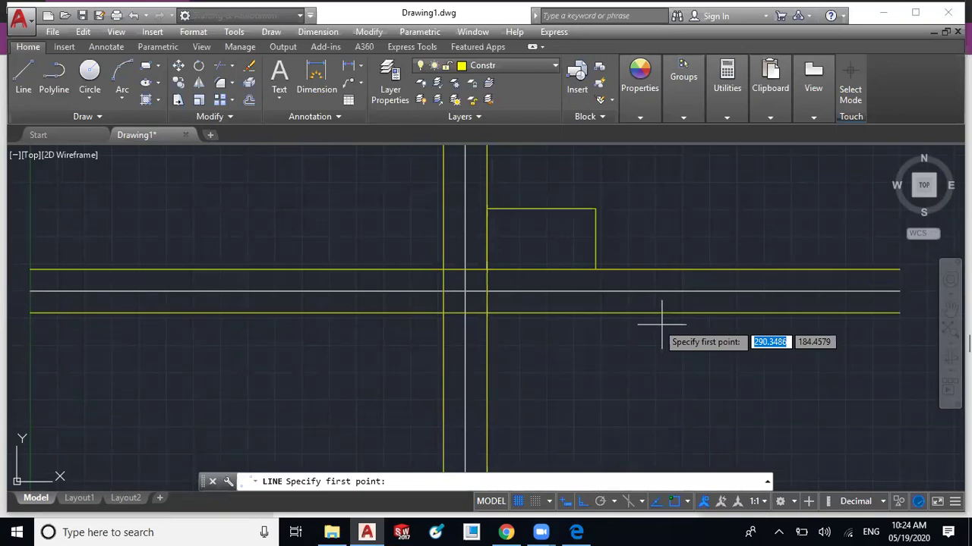
click(596, 312)
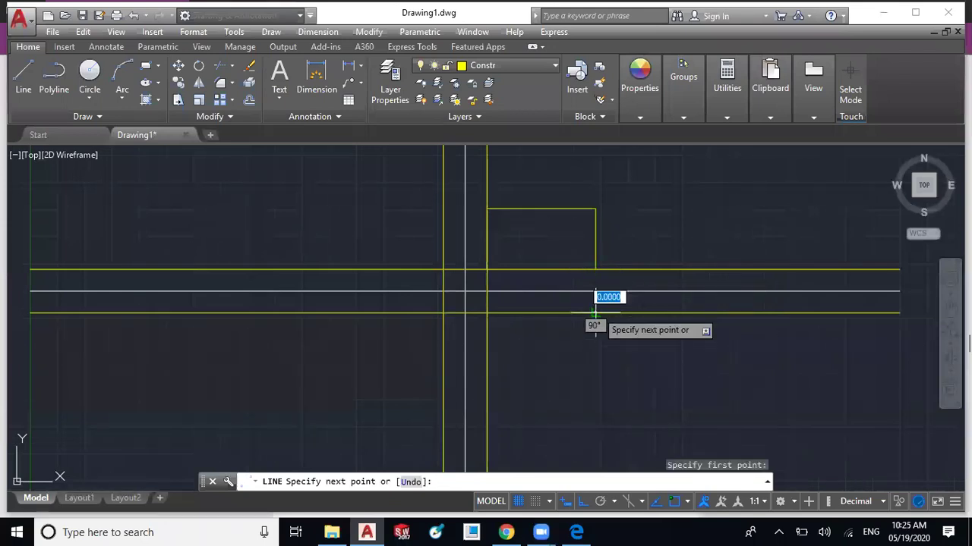
text(2)
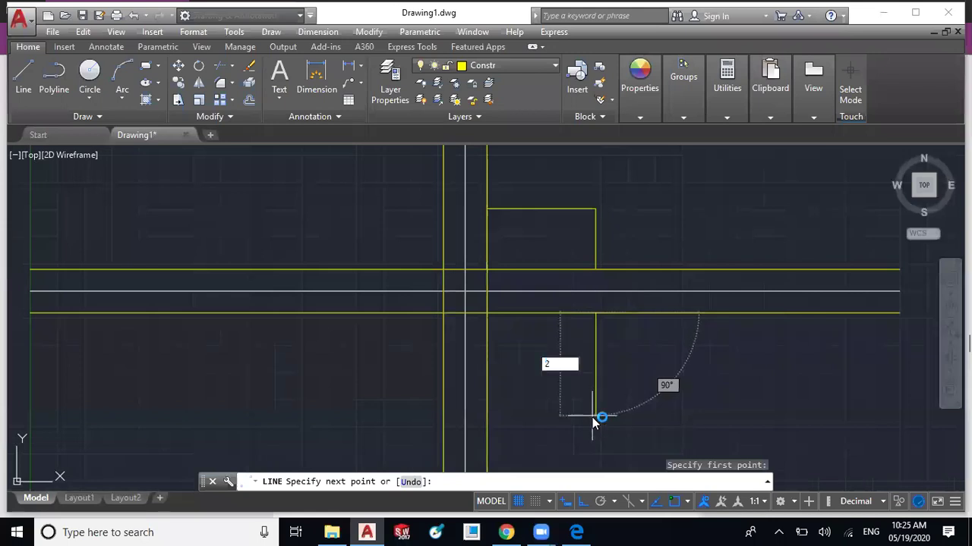
text(8)
key(Return)
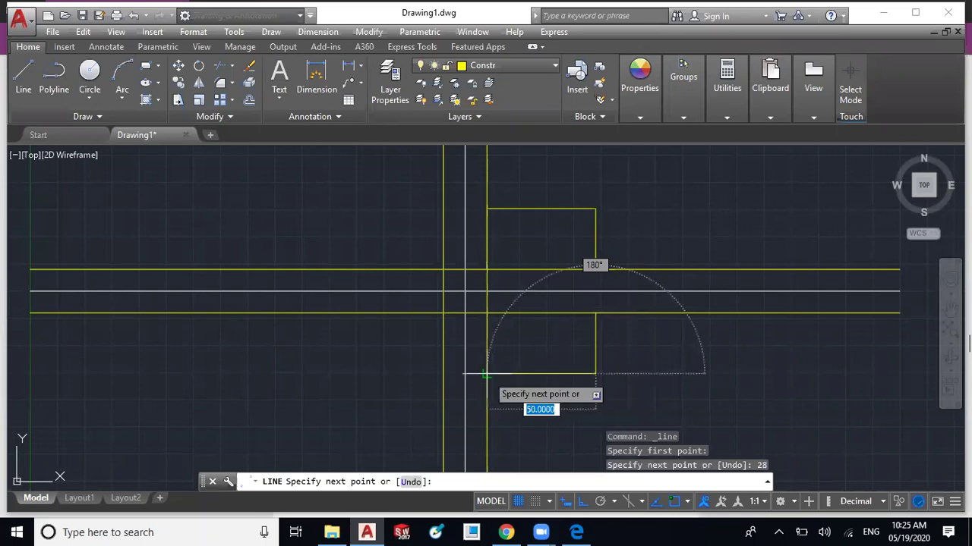
click(484, 374)
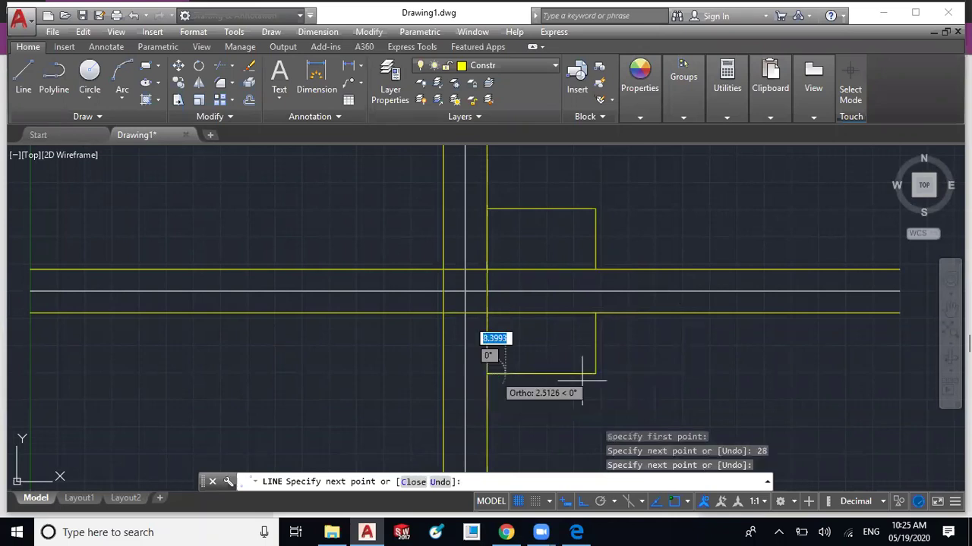
key(Escape)
Draw the upper-left box from the left vertical construction line, level with the right box's upper edge: 28 left, then down to the upper horizontal construction line.
middle_drag(173, 180, 266, 226)
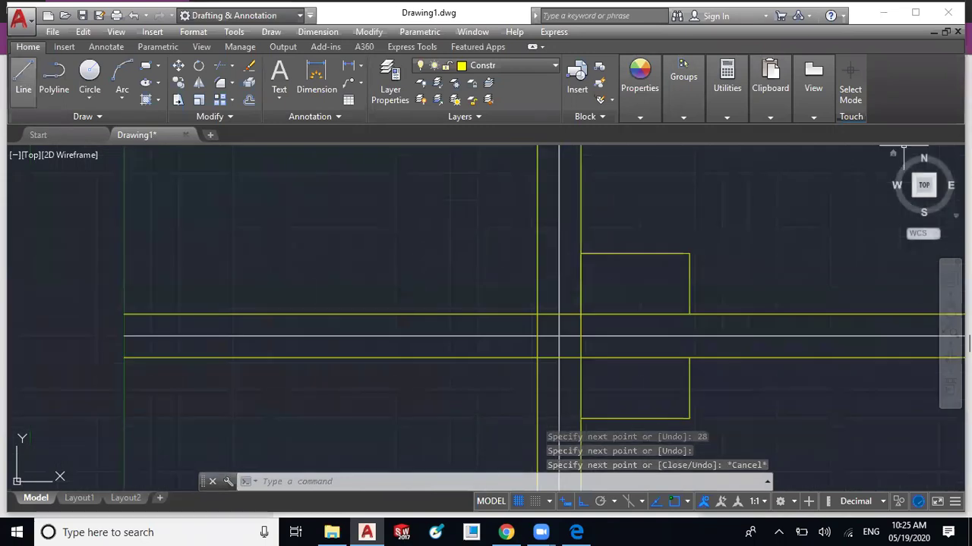
click(24, 76)
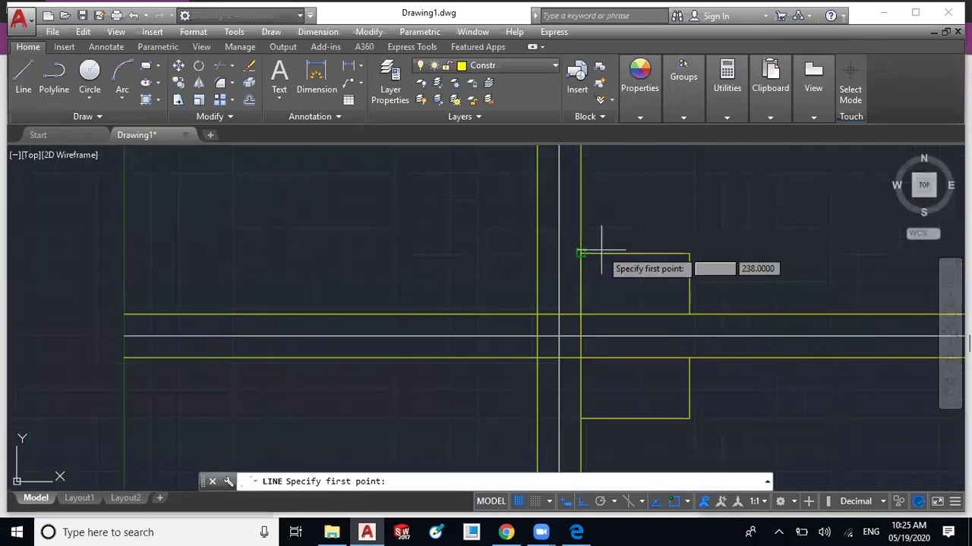
click(537, 253)
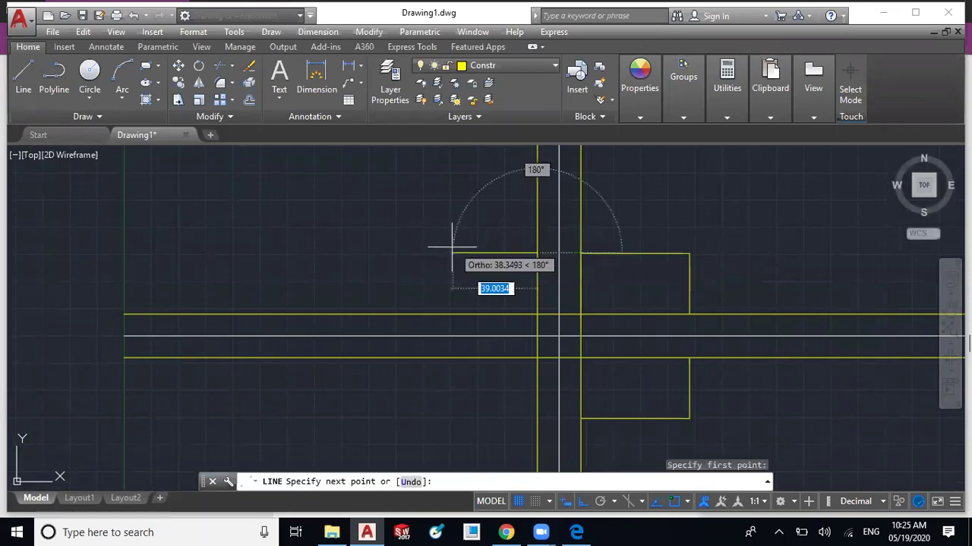
text(2)
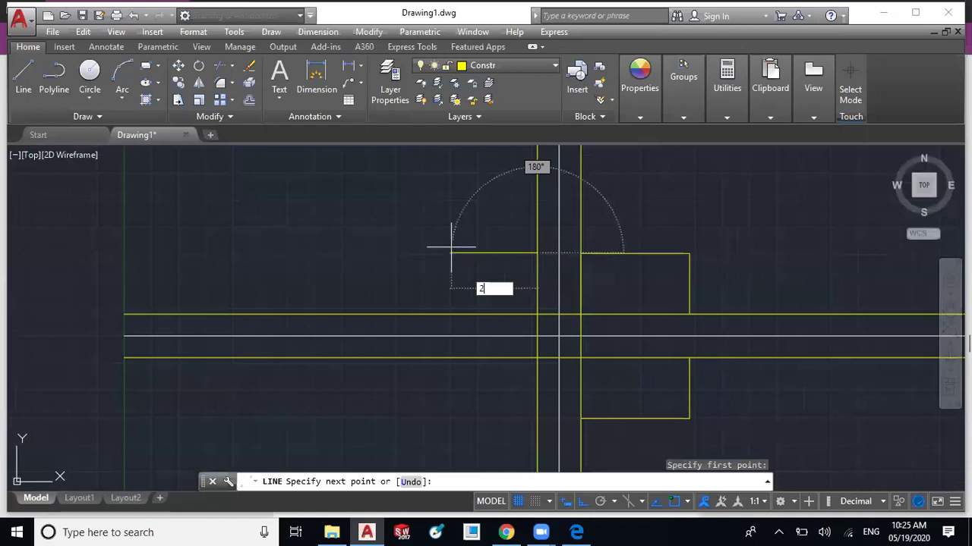
text(8)
key(Return)
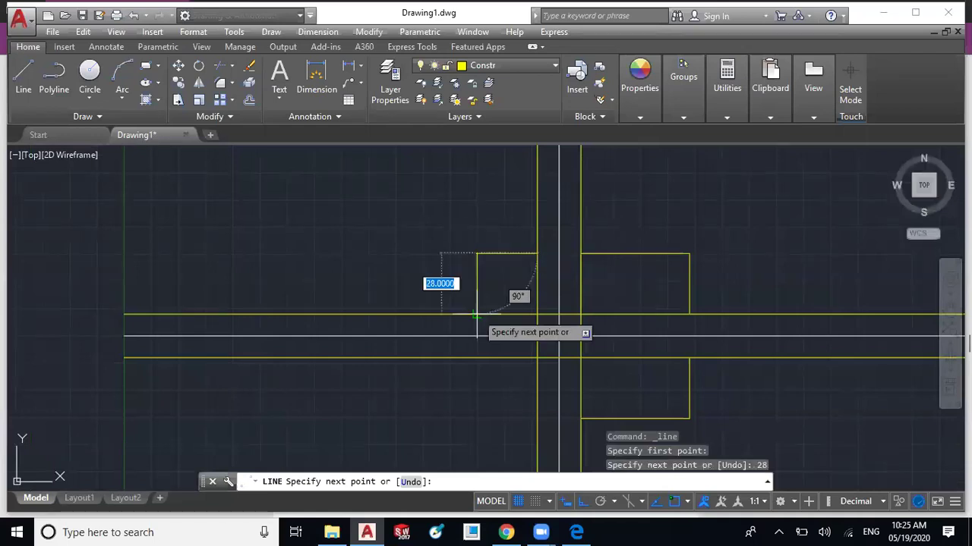
click(476, 314)
key(Escape)
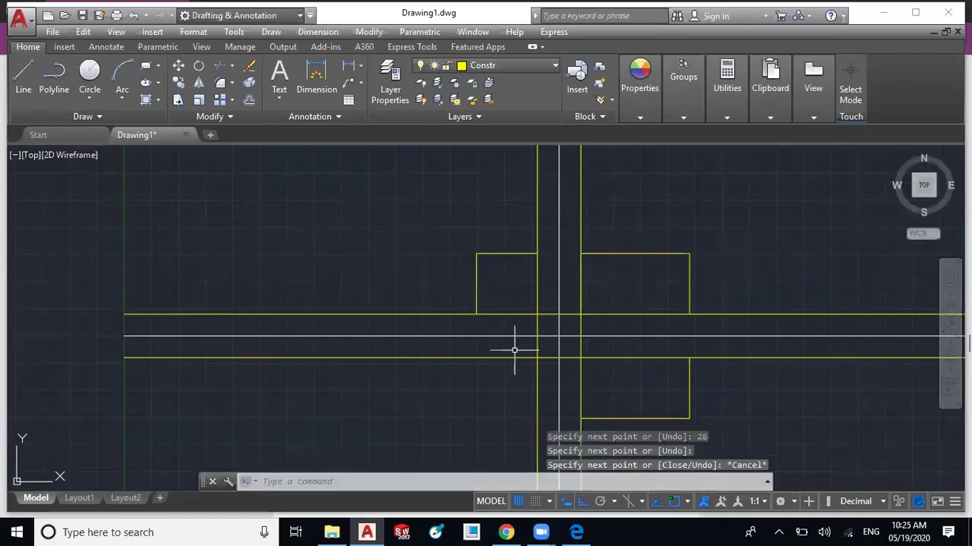
scroll(504, 348, up, 2)
middle_drag(502, 348, 412, 323)
key(Escape)
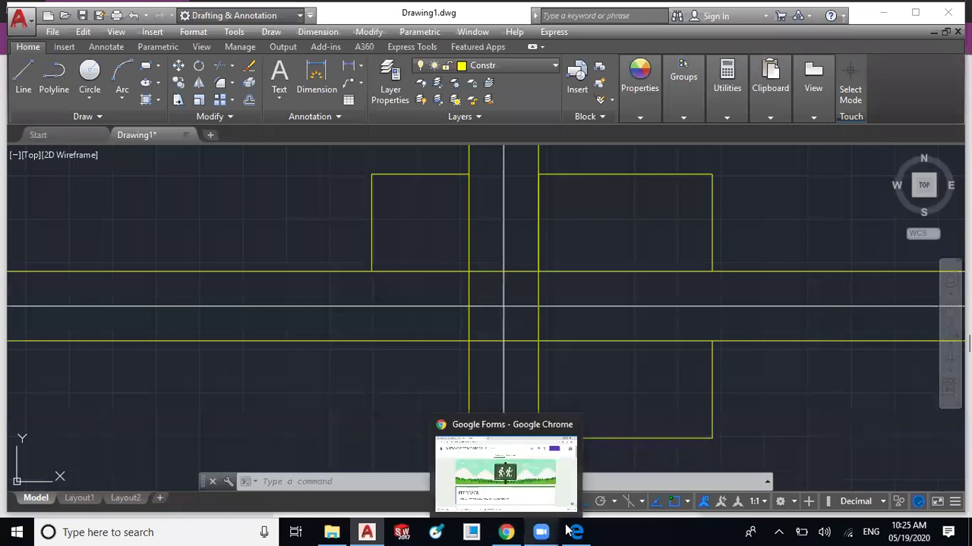
Switch to the study material PDF and mark the front face of the Example-1 isometric view with red hatch strokes.
click(573, 504)
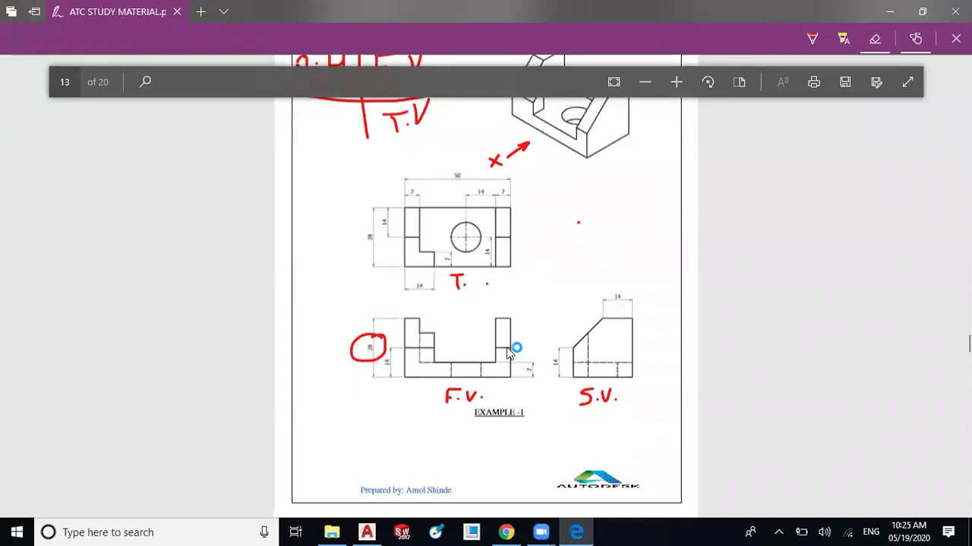
scroll(646, 163, up, 1)
click(812, 41)
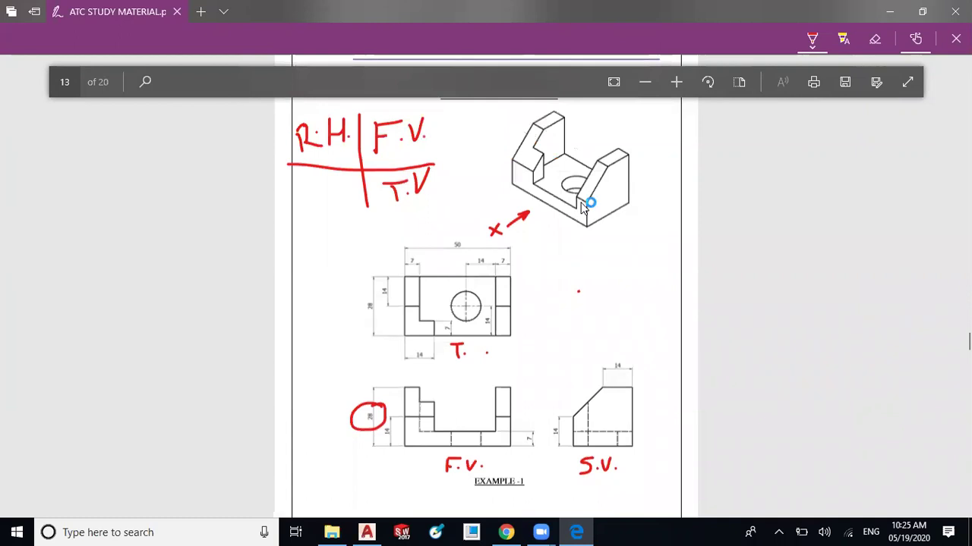
mouse_move(583, 202)
mouse_down()
mouse_move(579, 219)
mouse_move(543, 196)
mouse_up()
mouse_move(531, 178)
mouse_down()
mouse_move(523, 189)
mouse_move(516, 177)
mouse_up()
drag(516, 165, 514, 168)
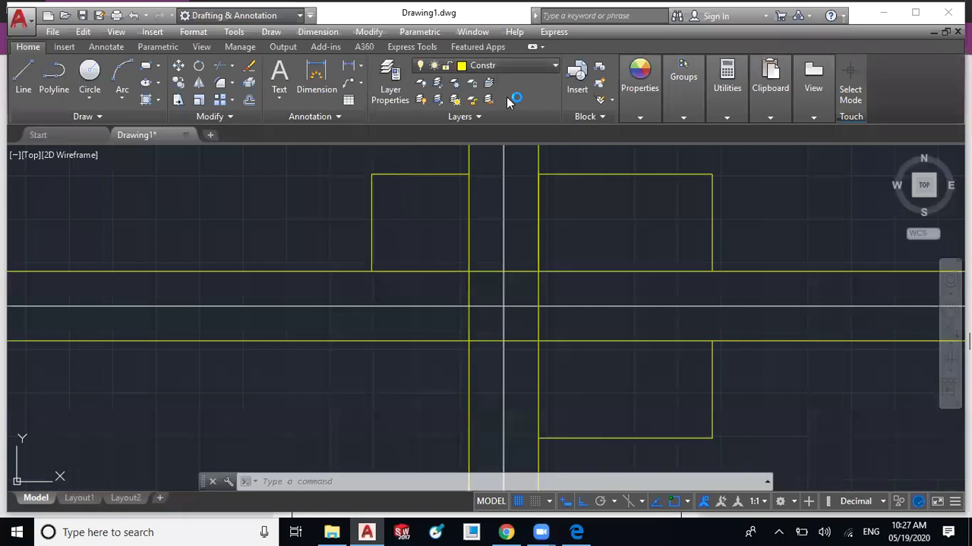
In AutoCAD, make layer 0 current and draw the front view's base line across the upper-right box, then 14 up its right edge.
click(523, 66)
click(501, 82)
click(24, 79)
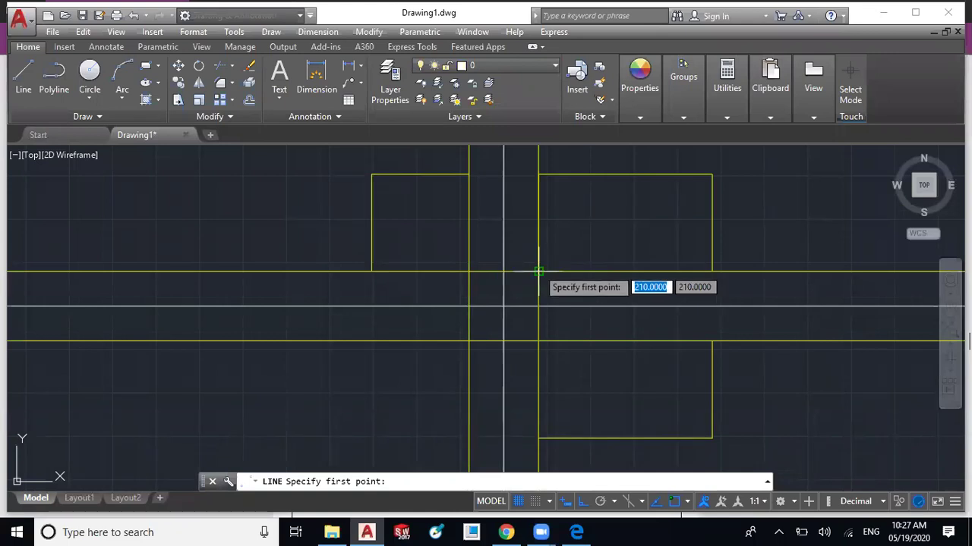
click(538, 271)
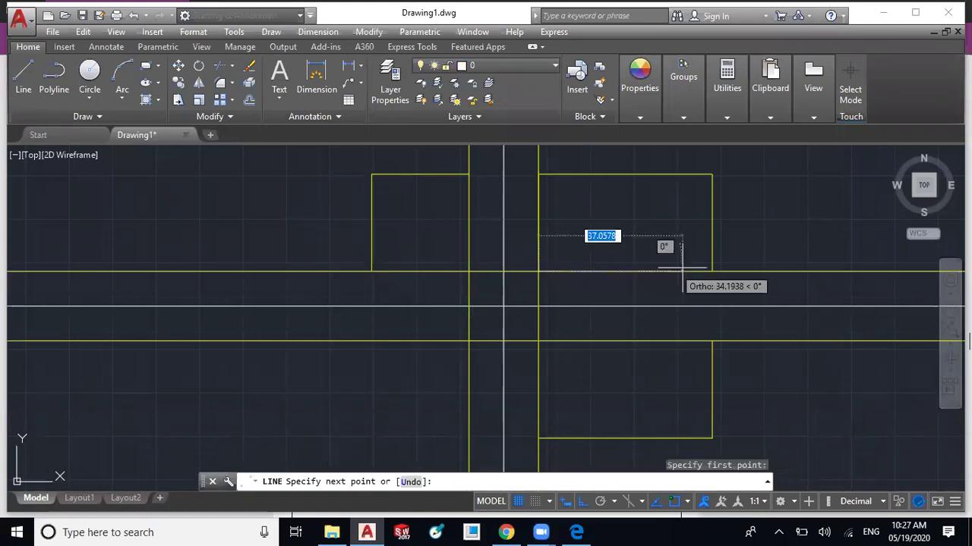
click(711, 271)
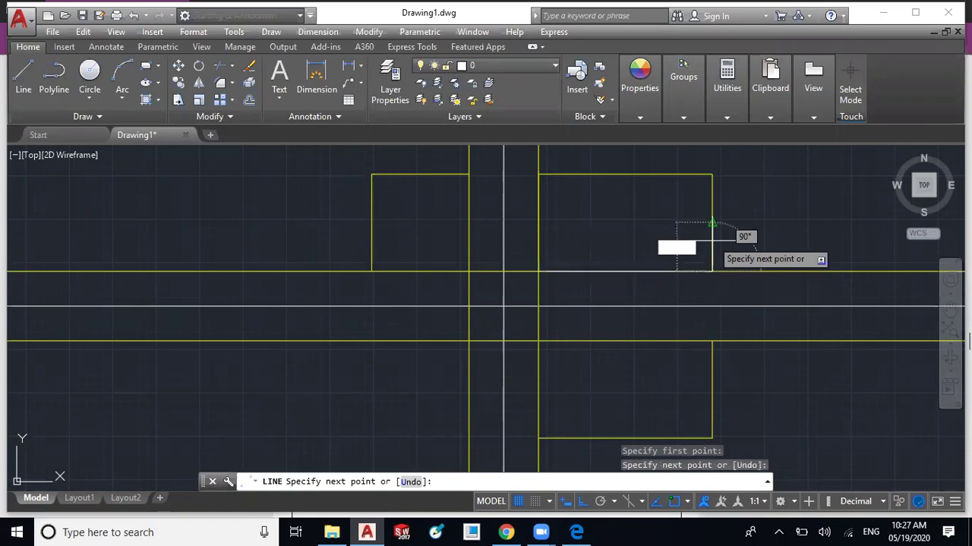
text(14)
key(Return)
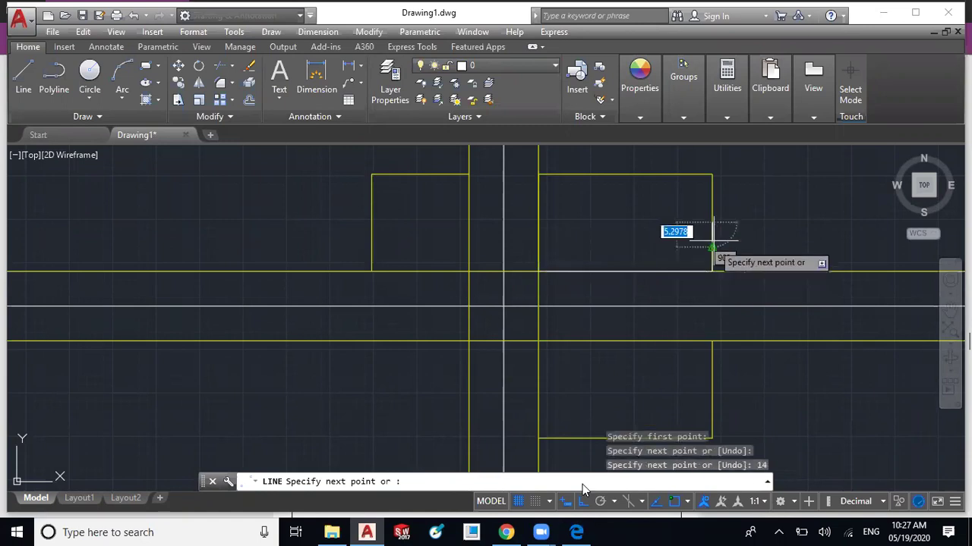
Check the Example-1 dimensions in the PDF, and continue the front-view outline in AutoCAD with lines 7 left and 7 down.
key(alt+Tab)
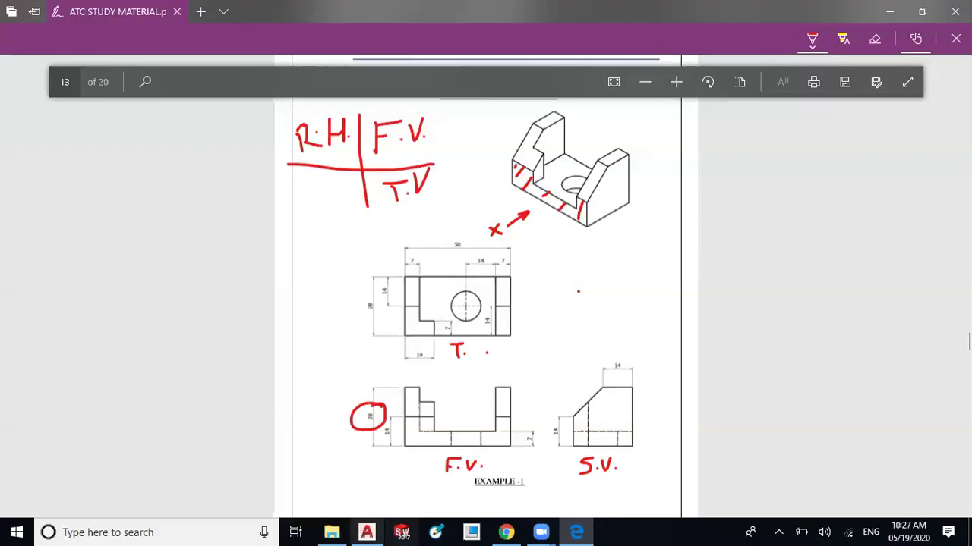
click(366, 532)
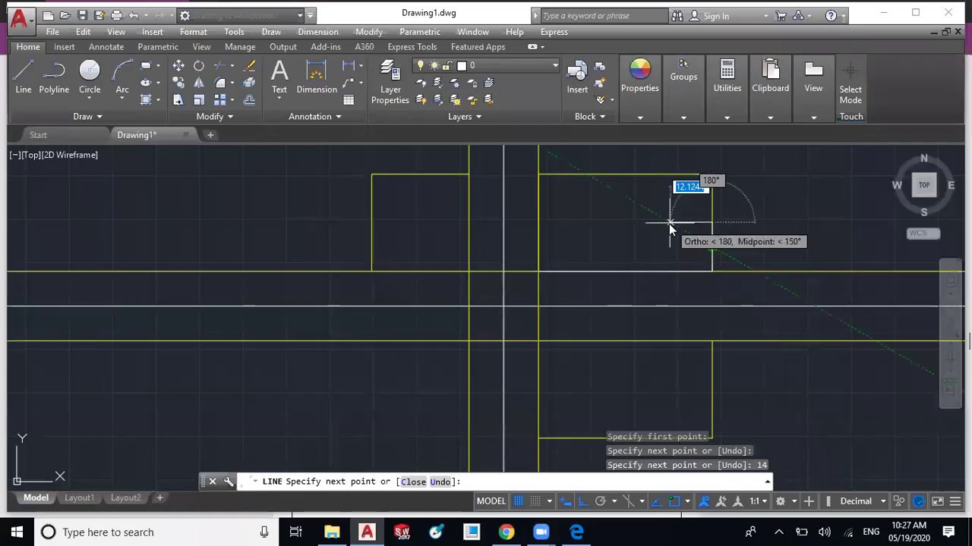
text(7)
key(Return)
text(7)
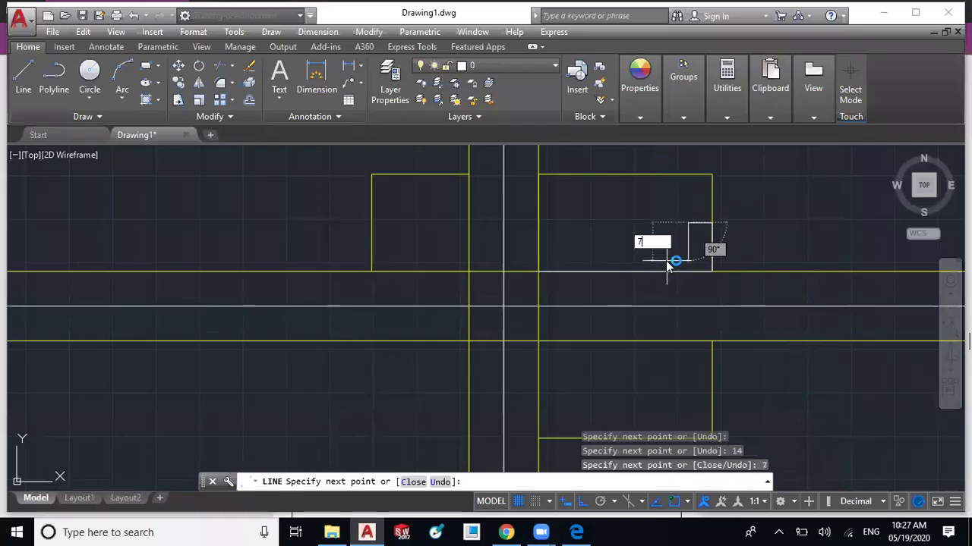
key(Return)
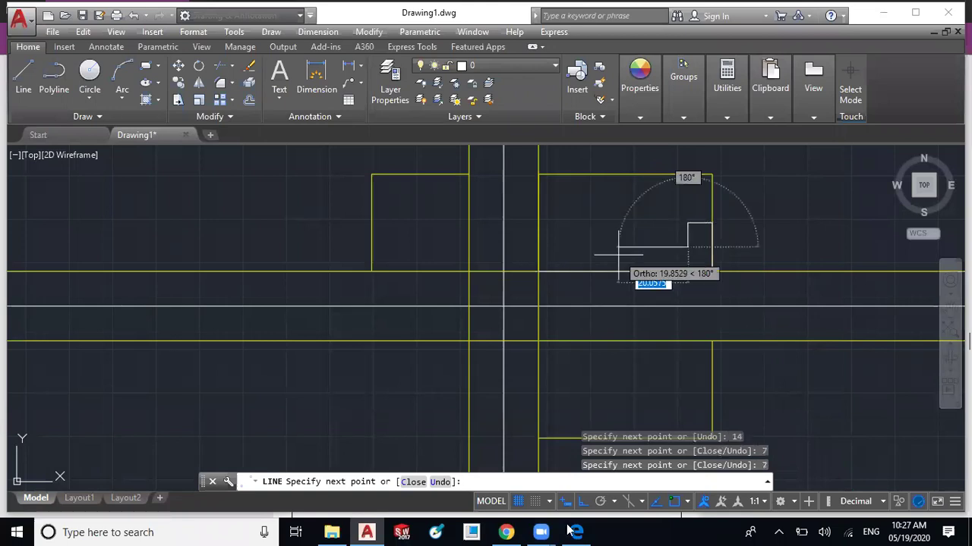
Check the PDF dimensions again and try to continue the AutoCAD outline to the left with the length expression 50-21.
click(571, 531)
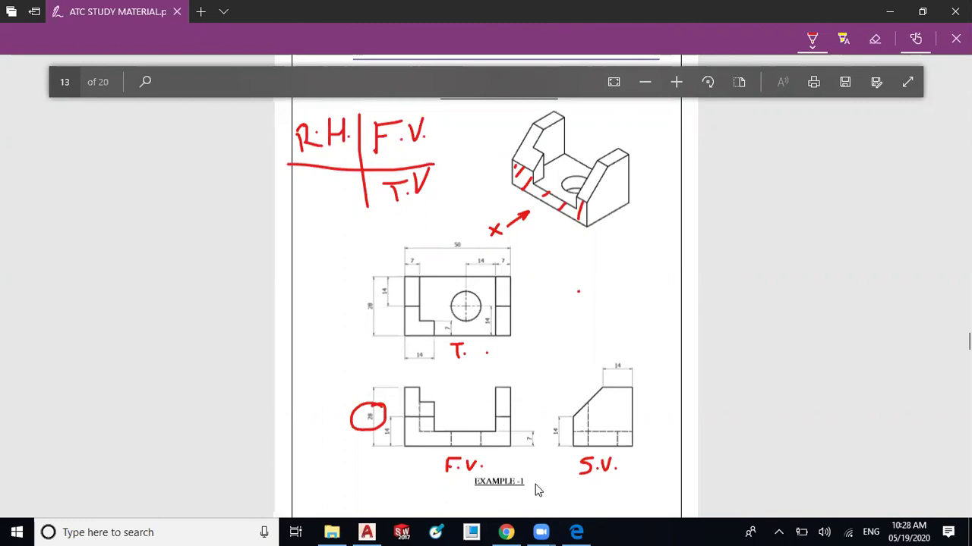
click(367, 532)
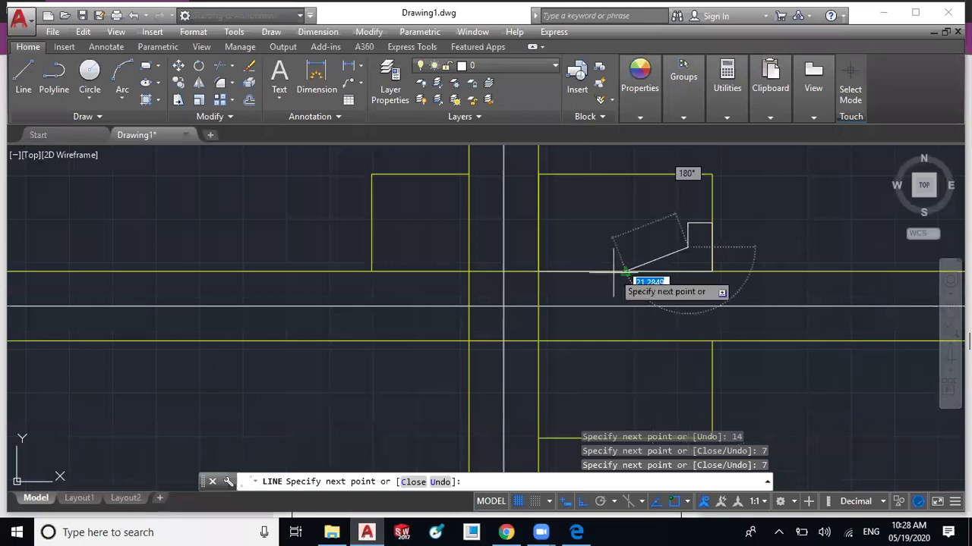
text(50)
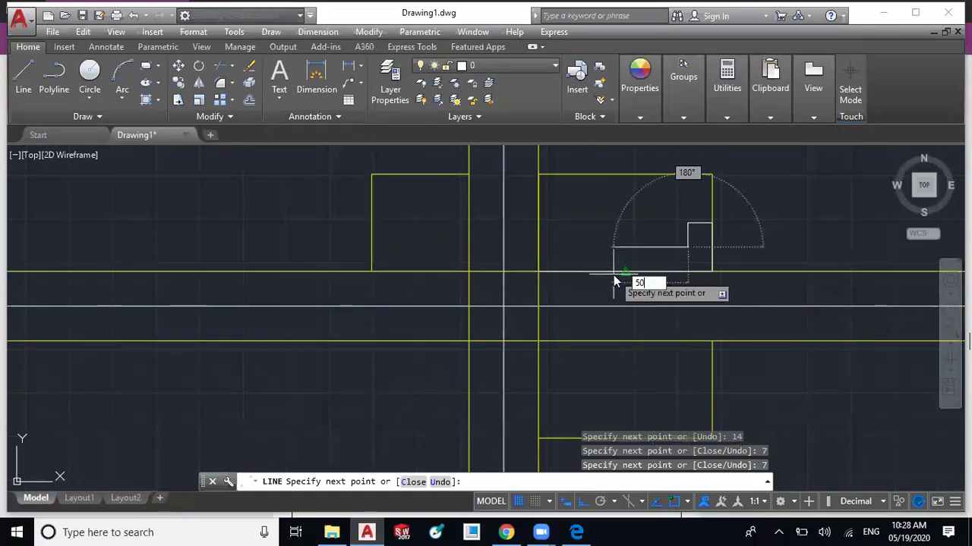
text(-21)
key(Return)
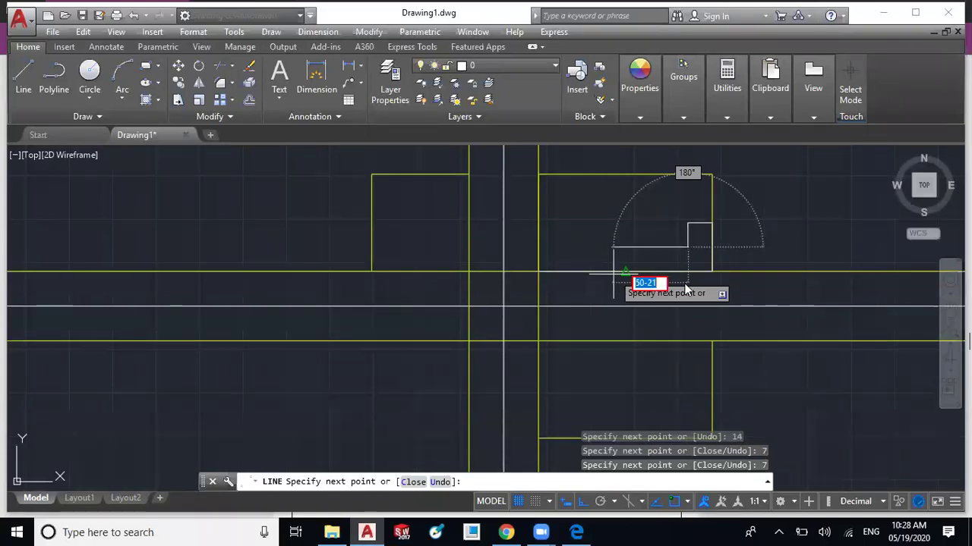
key(BackSpace)
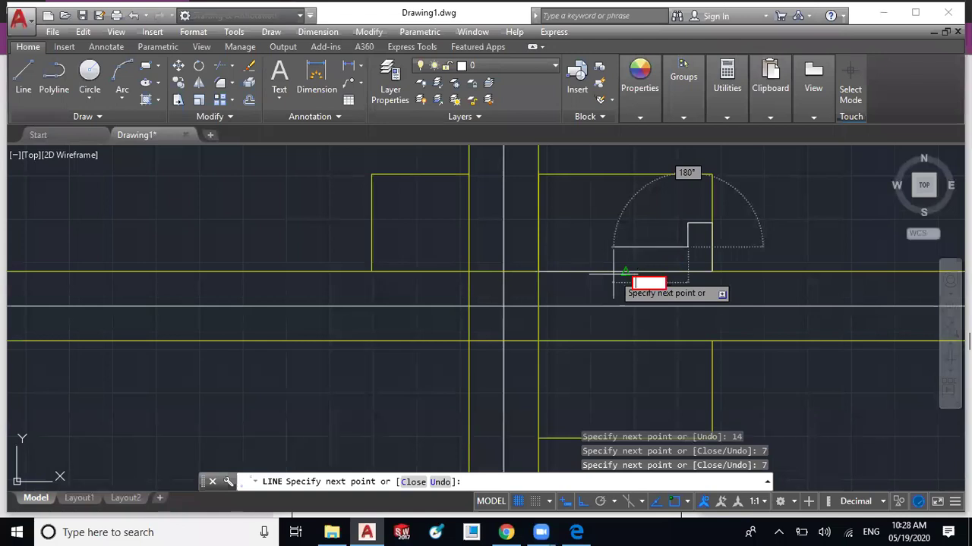
key(Escape)
key(Return)
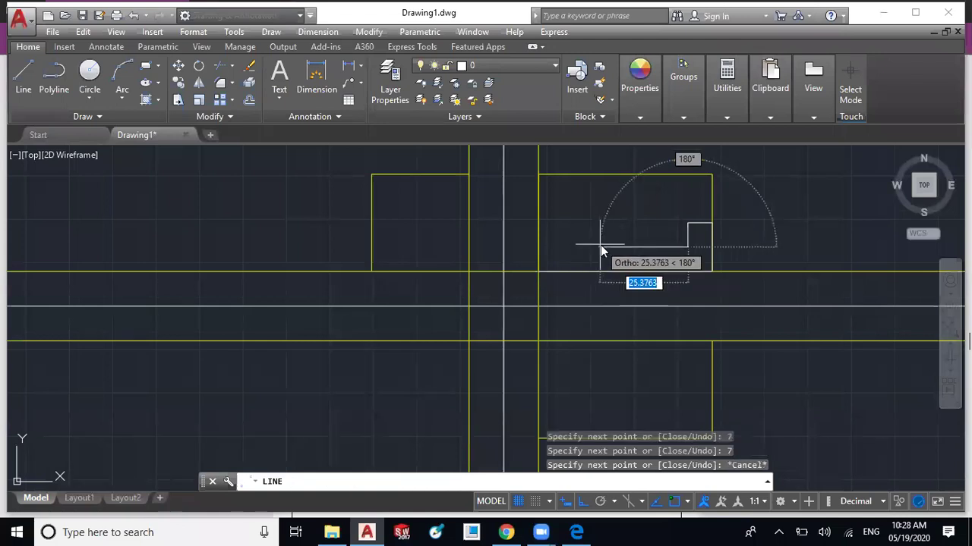
text(50-2)
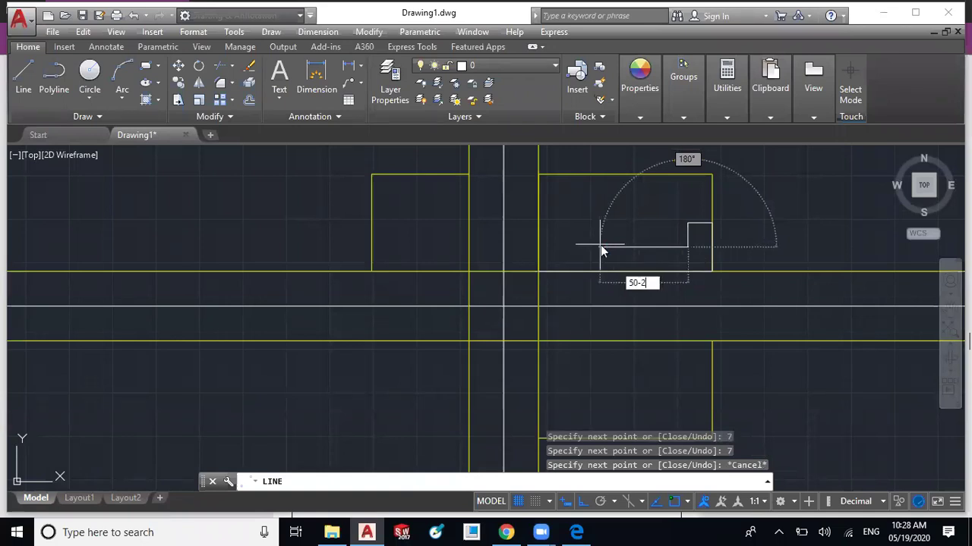
text(1)
key(Return)
key(BackSpace)
Continue the front-view outline 29 left and 7 up, and check the front view in the PDF before returning to AutoCAD.
text(29)
key(Return)
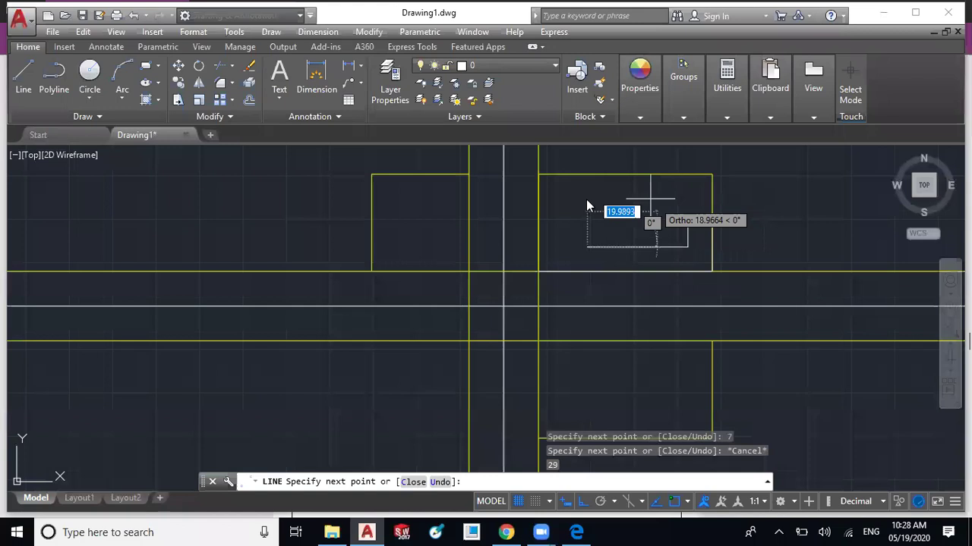
text(7)
key(Return)
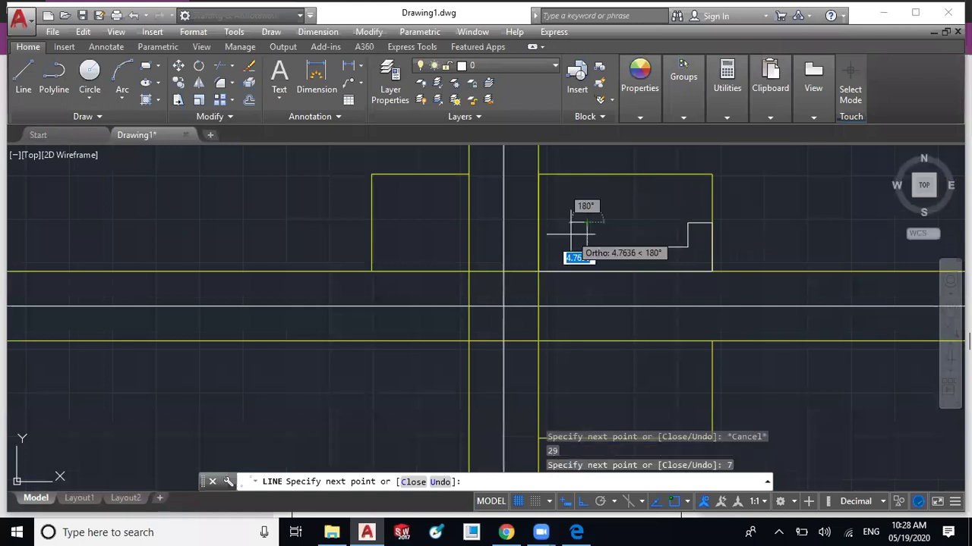
click(577, 532)
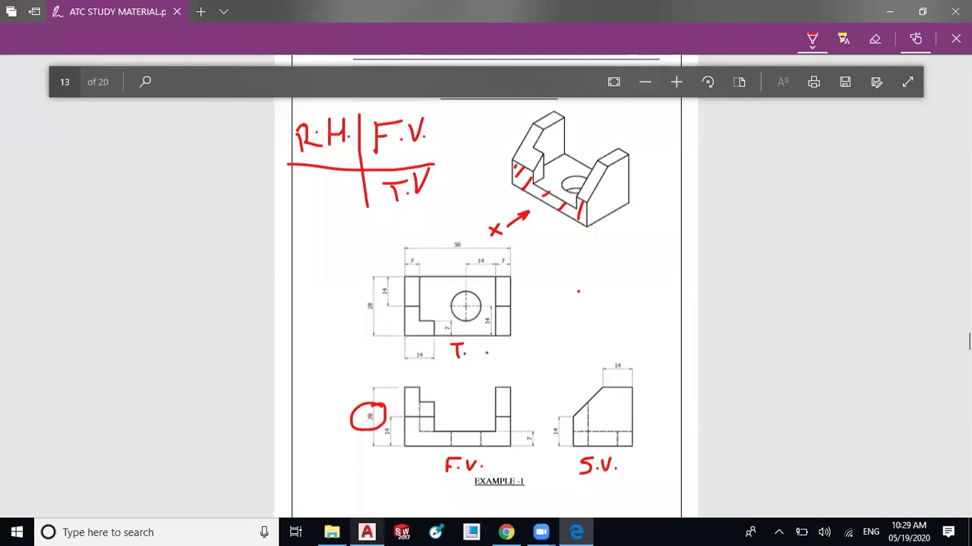
click(366, 532)
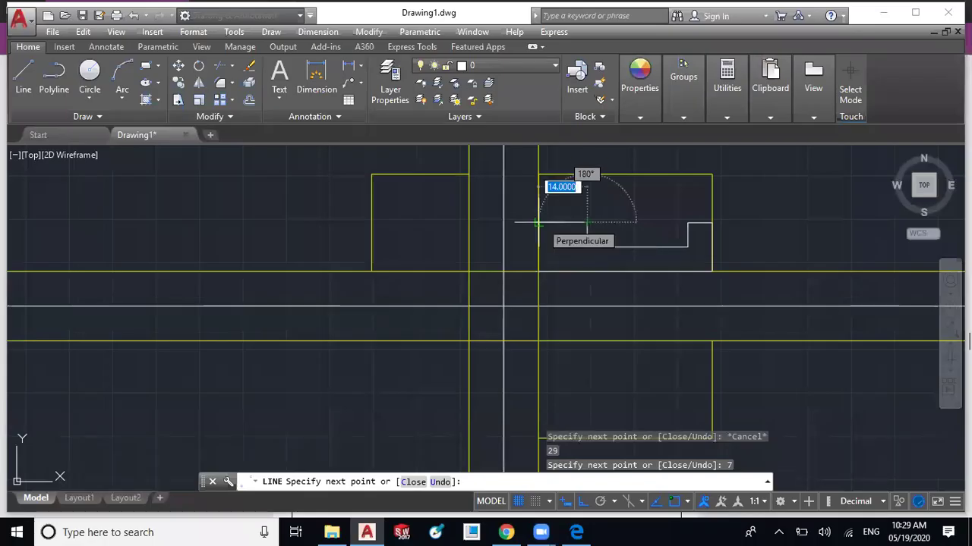
Close the front-view outline with a line left to the box's left edge and down to the base corner.
click(537, 223)
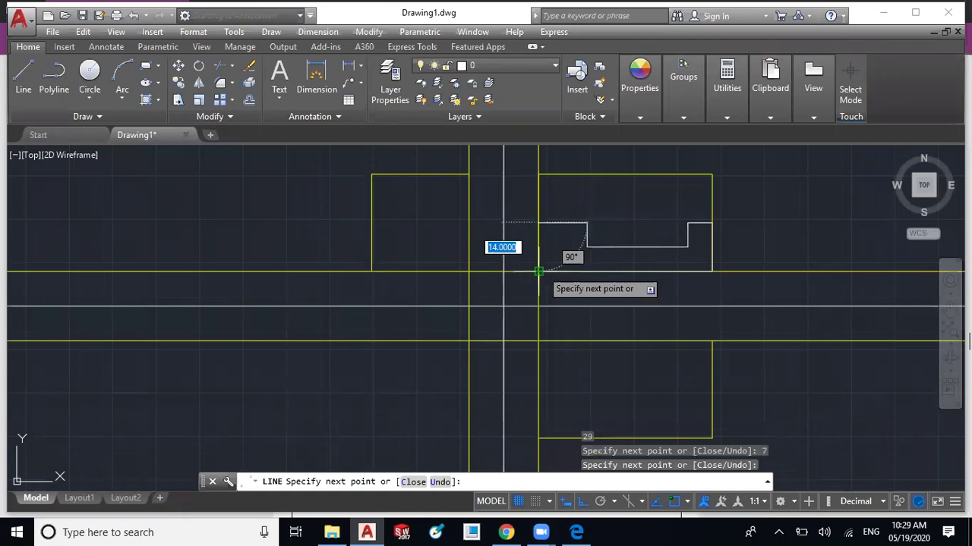
key(Escape)
scroll(504, 226, up, 2)
scroll(504, 225, down, 2)
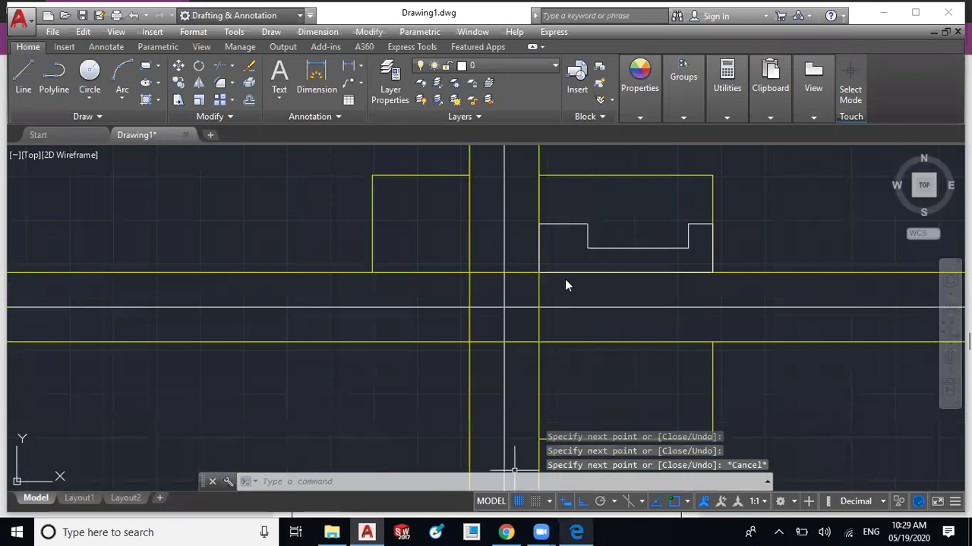
Check the Example-1 front view in the PDF, and in AutoCAD draw up the box's left edge to its top corner and 7 right.
key(alt+Tab)
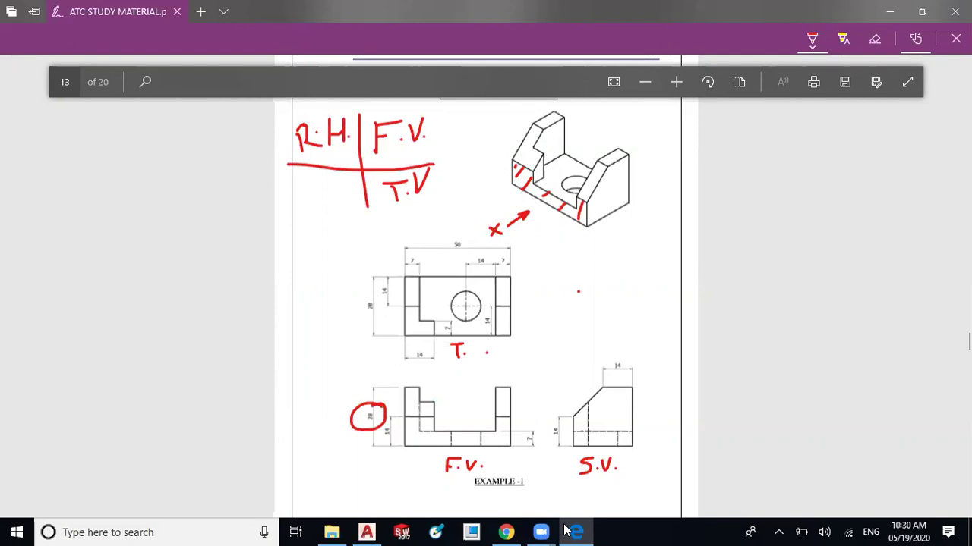
click(366, 532)
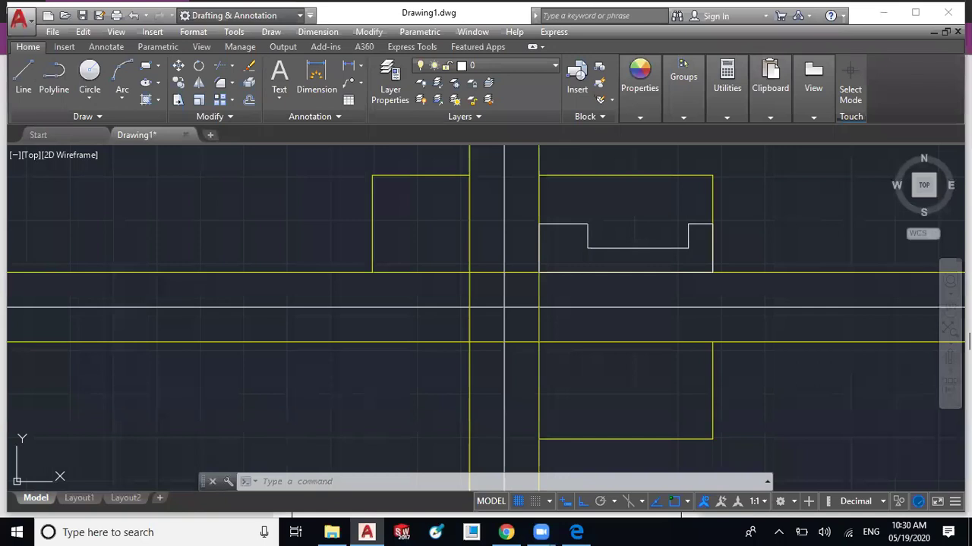
key(l)
key(Return)
click(539, 224)
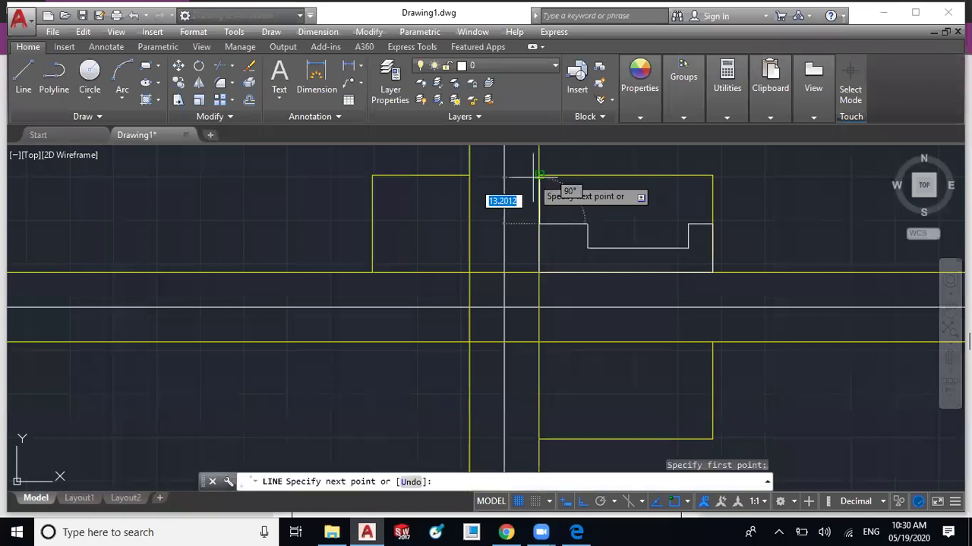
click(539, 176)
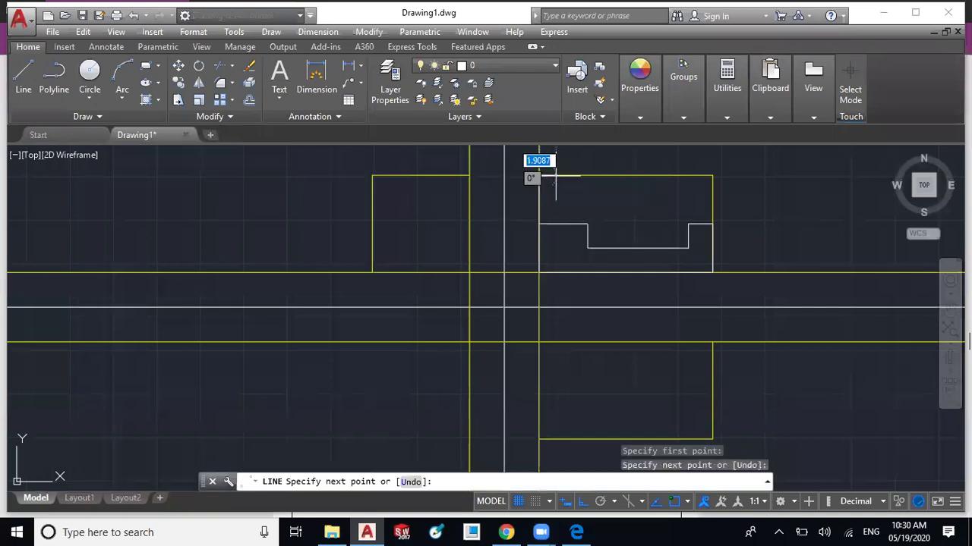
text(7)
key(Return)
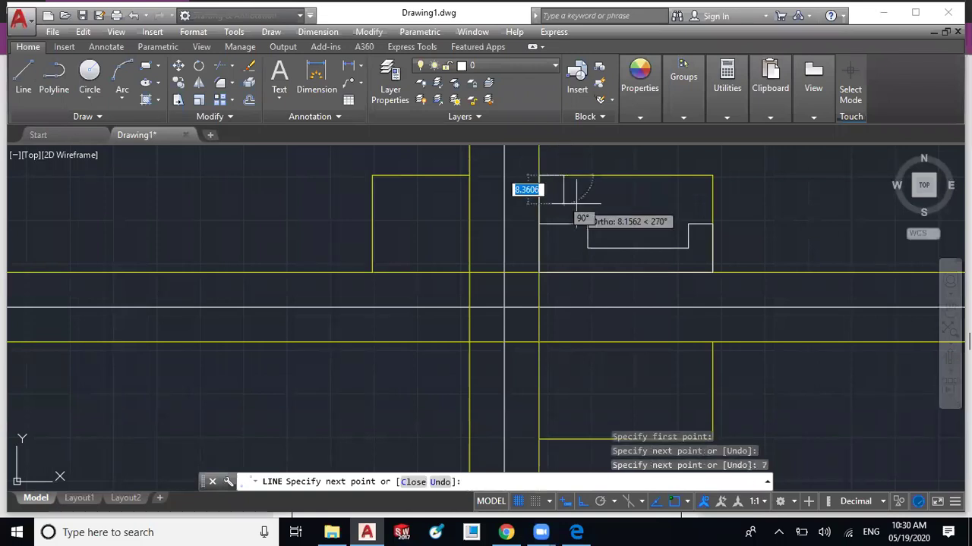
Continue the left upright 7 down and 7 right, and finish it down at the outline's left shoulder corner.
text(7)
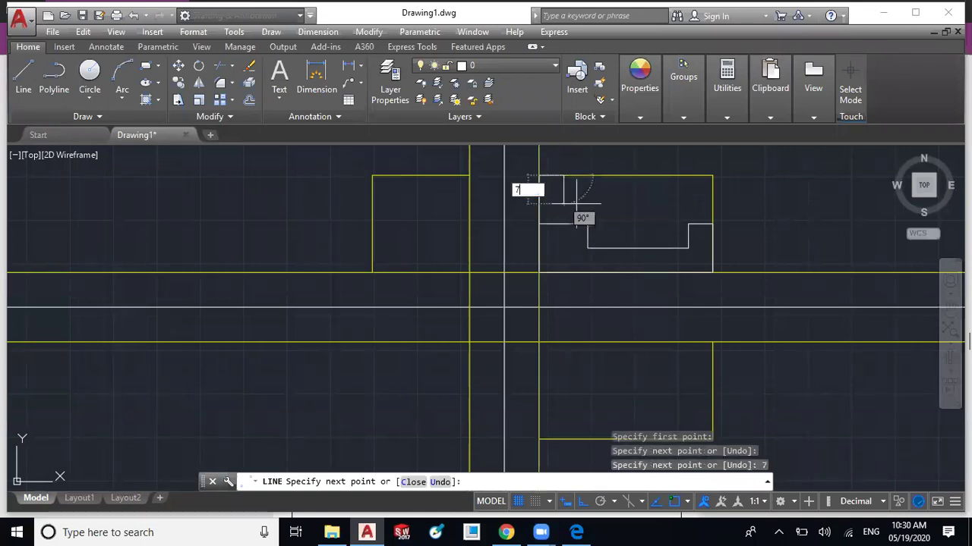
key(Return)
text(7)
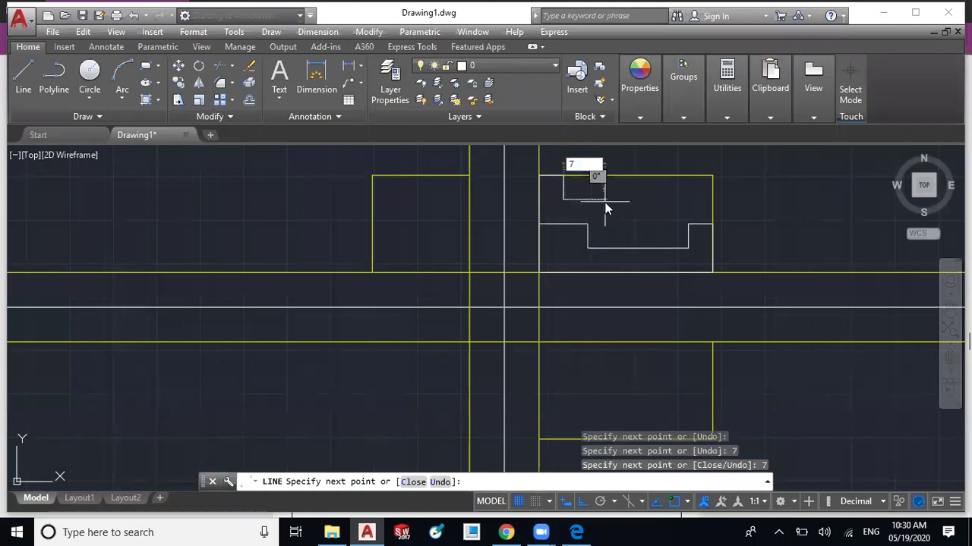
key(Return)
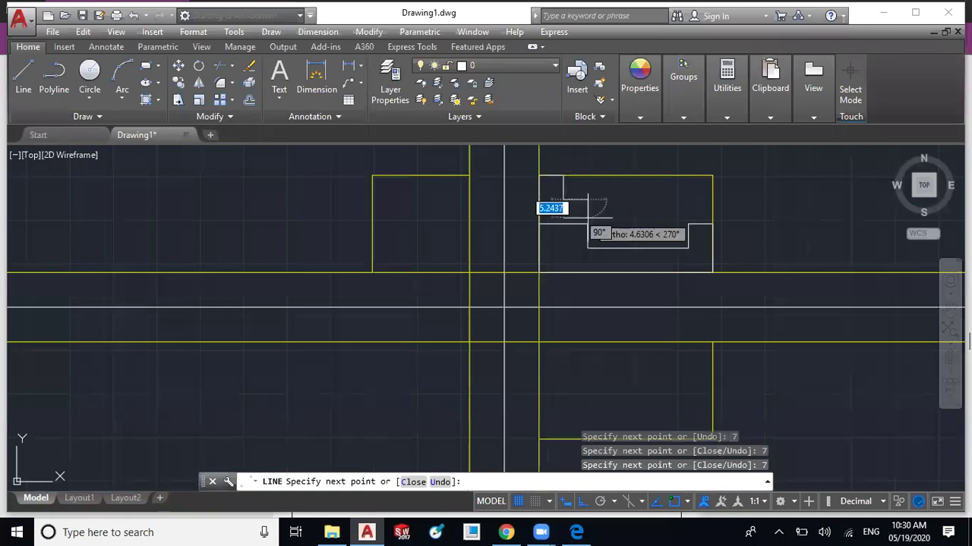
click(597, 220)
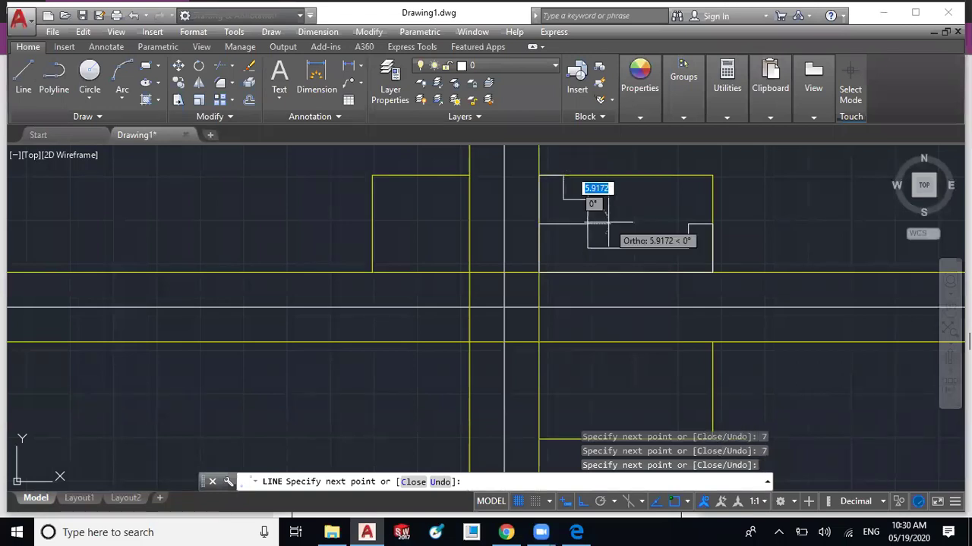
key(Escape)
Draw the right upright from the outline's right shoulder up to the box's top corner, 7 left, and down to the slot's shoulder corner.
key(Return)
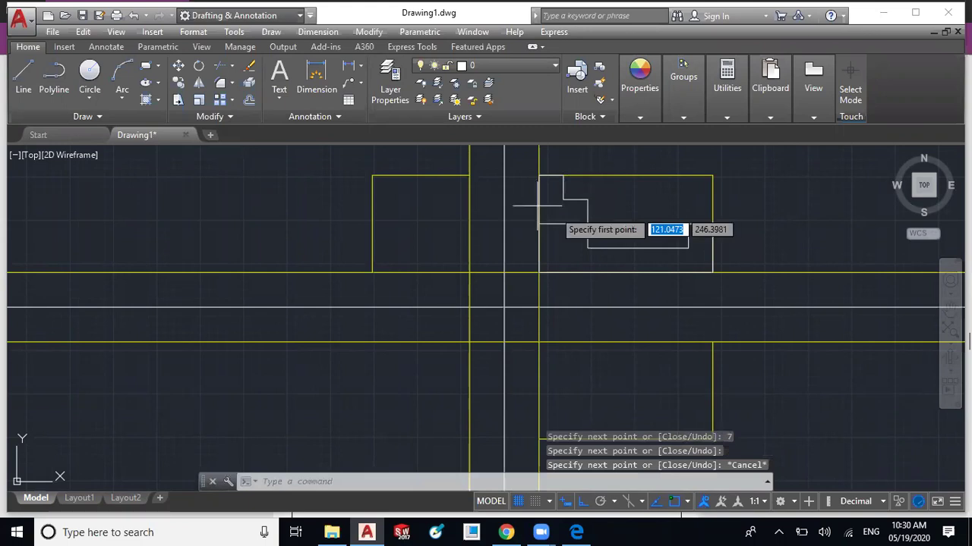
click(712, 223)
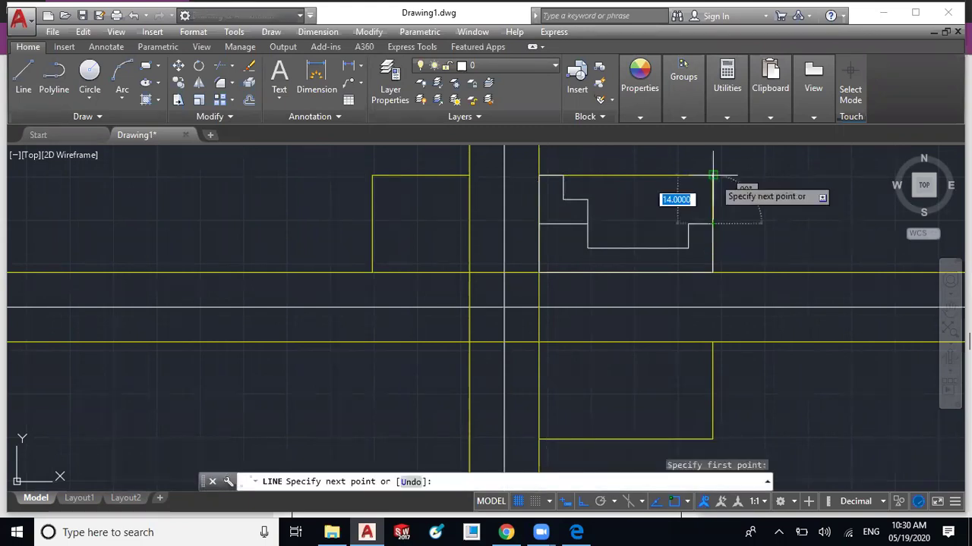
click(712, 176)
key(Return)
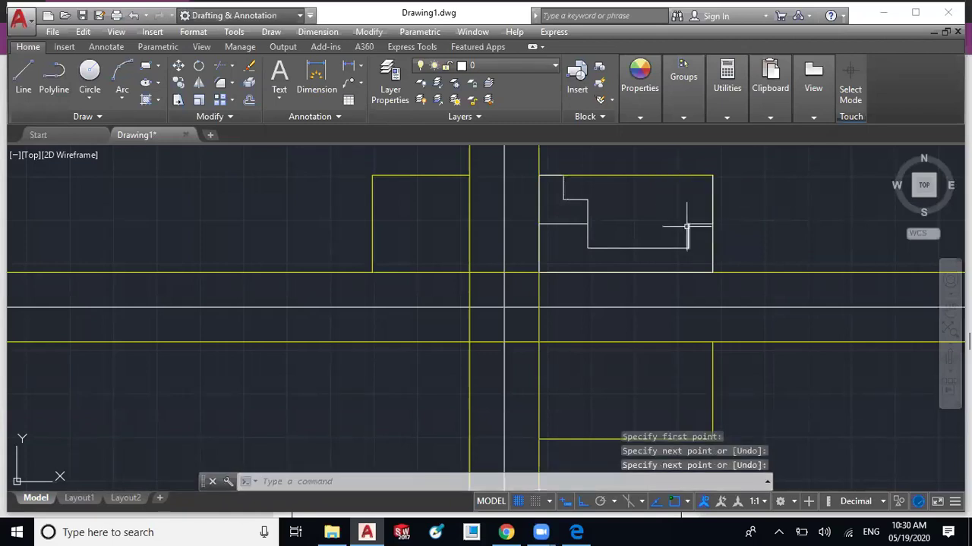
click(24, 76)
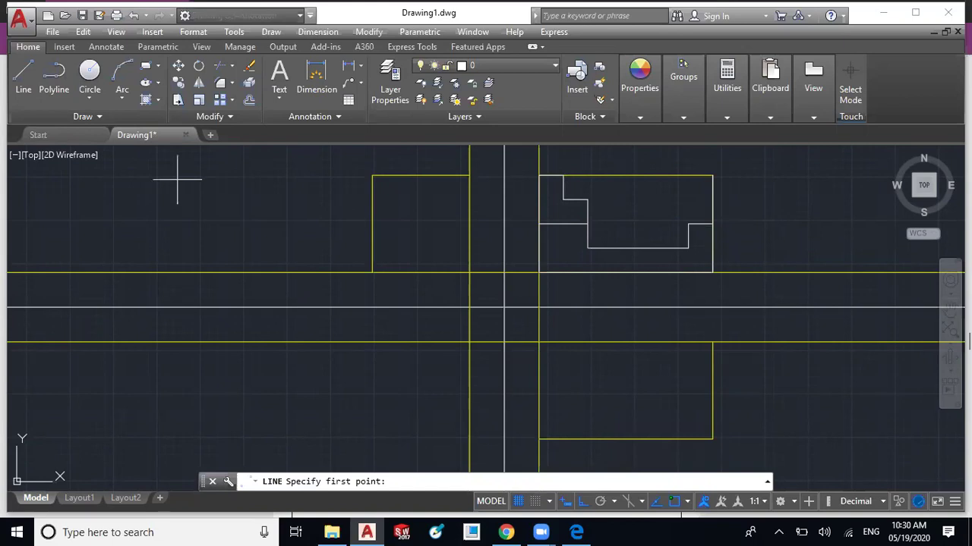
click(712, 176)
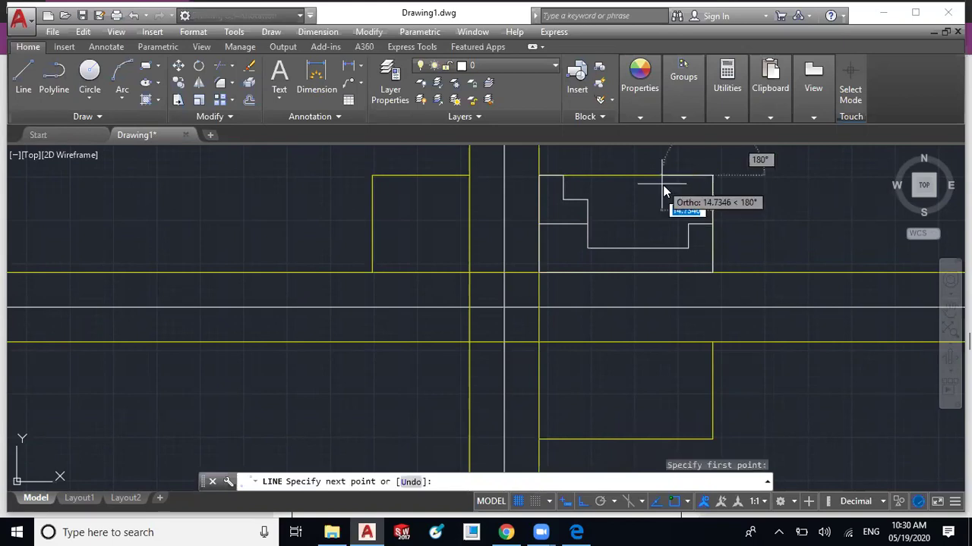
text(7)
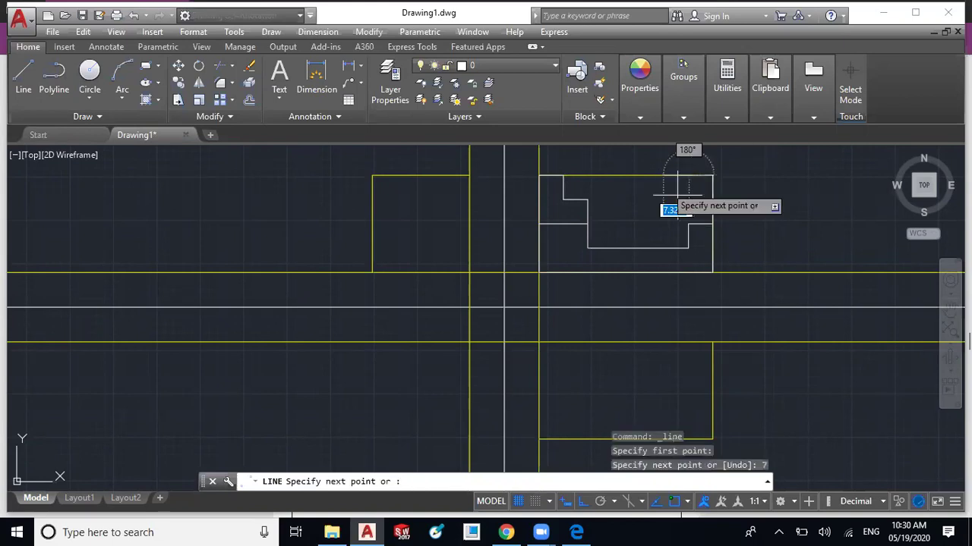
click(687, 224)
key(Escape)
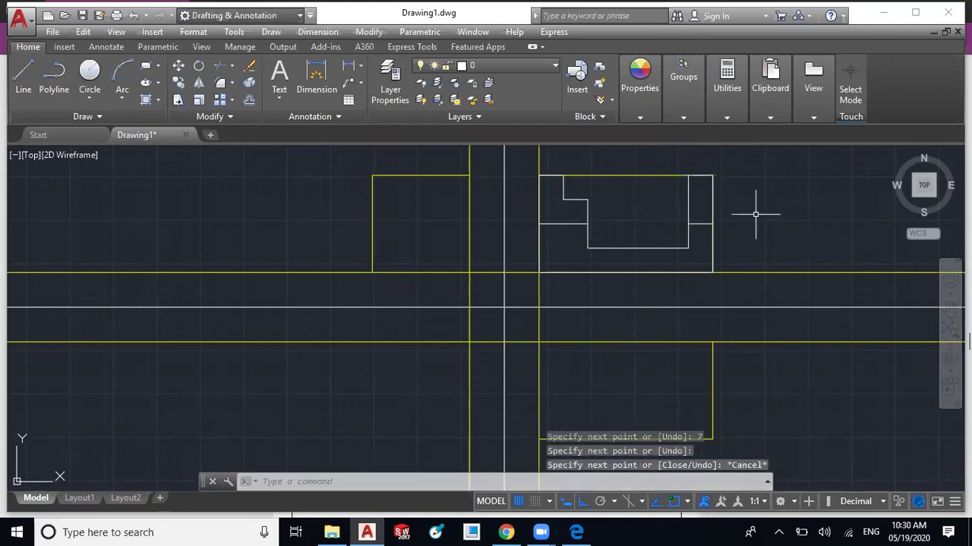
Switch to the PDF, mark the isometric view's upper sloped faces with red ink strokes, and leave inking mode.
click(576, 532)
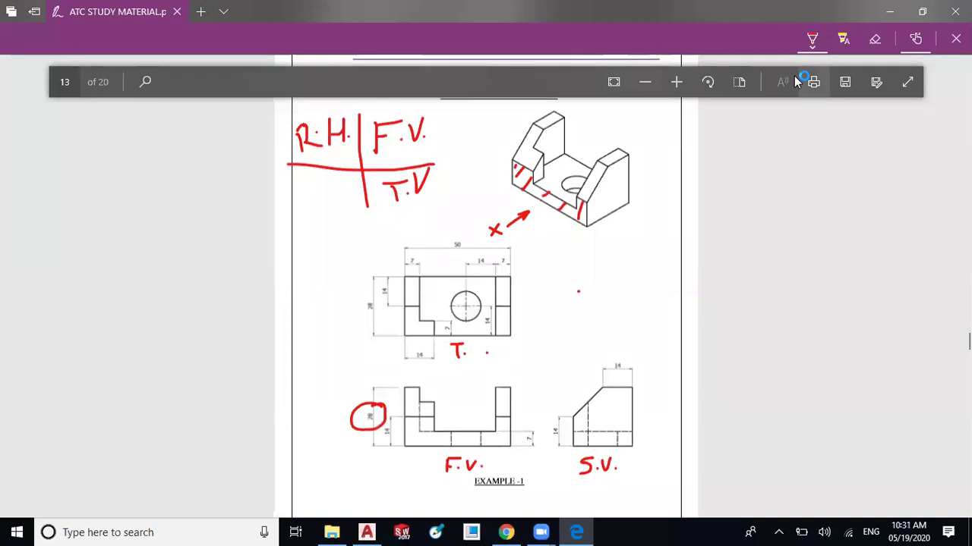
drag(536, 130, 526, 144)
drag(523, 147, 518, 160)
drag(534, 150, 528, 161)
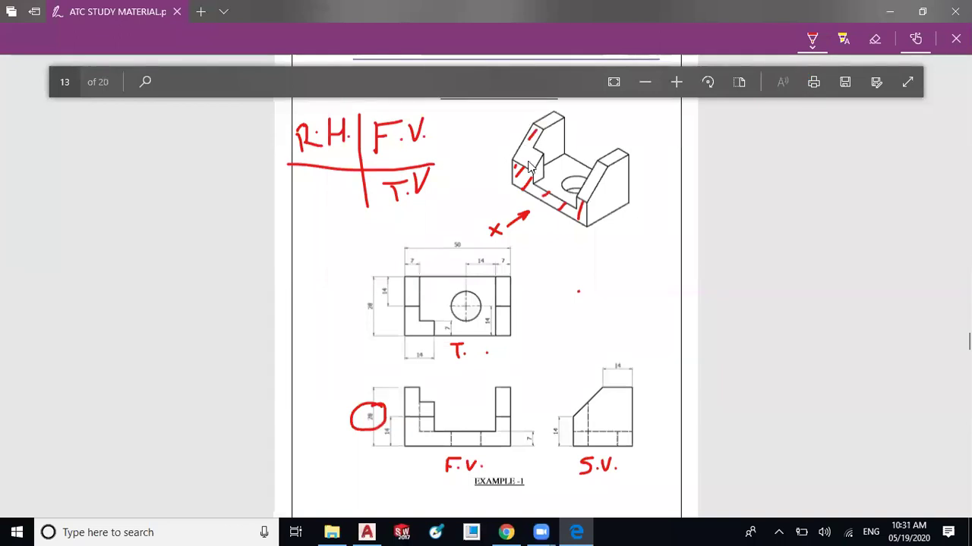
drag(604, 176, 589, 192)
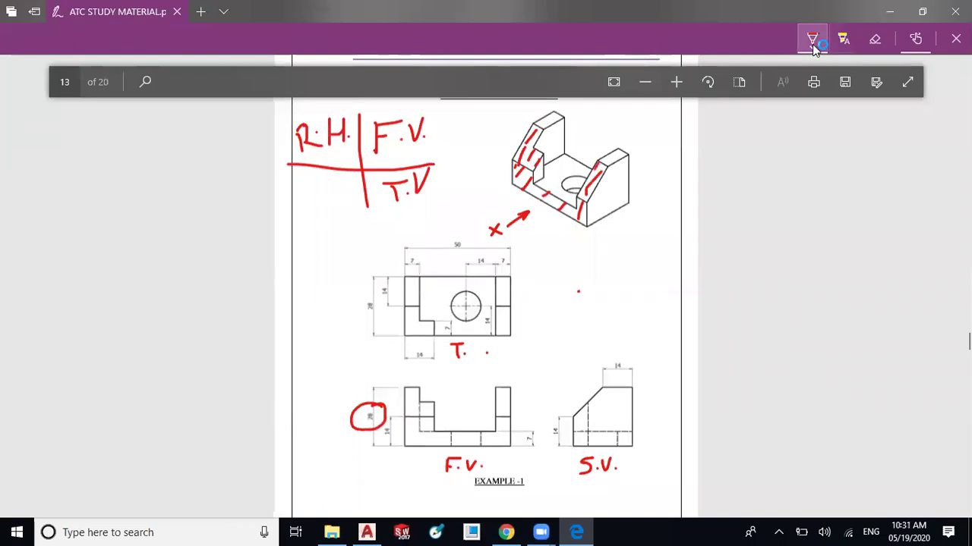
click(956, 39)
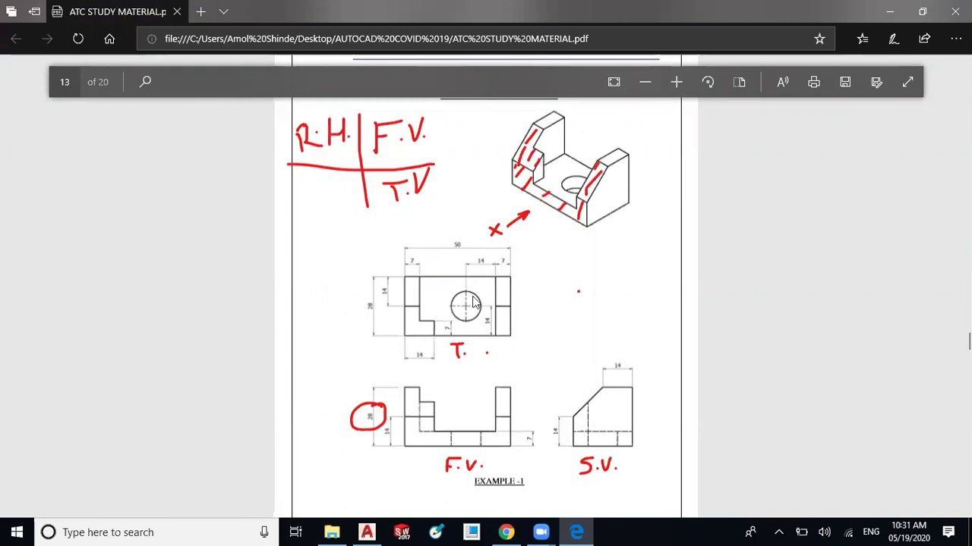
In AutoCAD, make the Hidden layer current and draw the hidden edge from the left step's inner corner down to slot-floor level and 7 right.
click(367, 532)
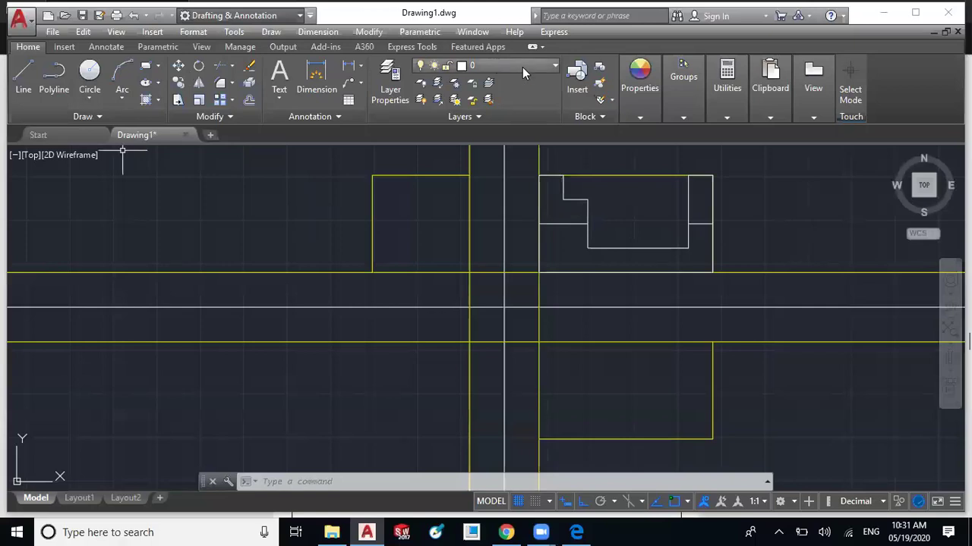
click(497, 134)
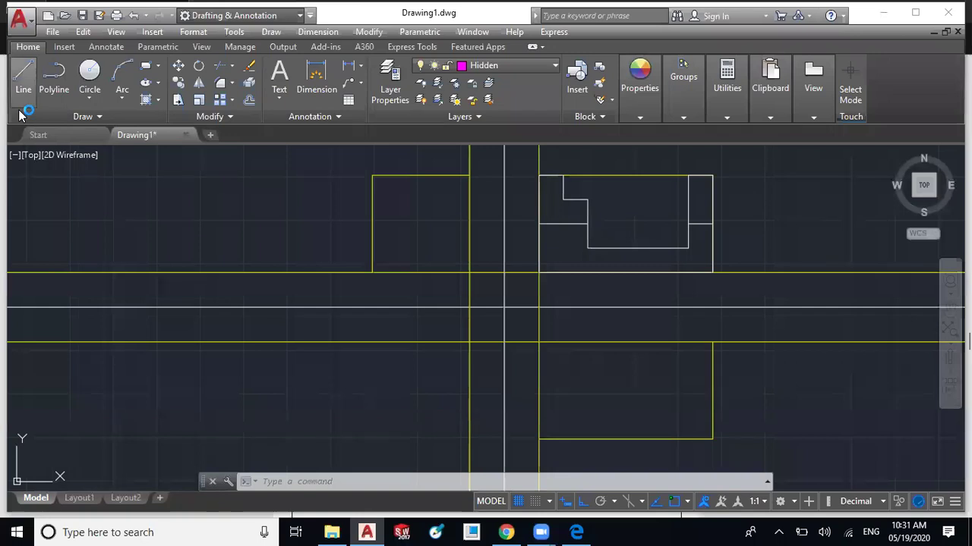
click(25, 81)
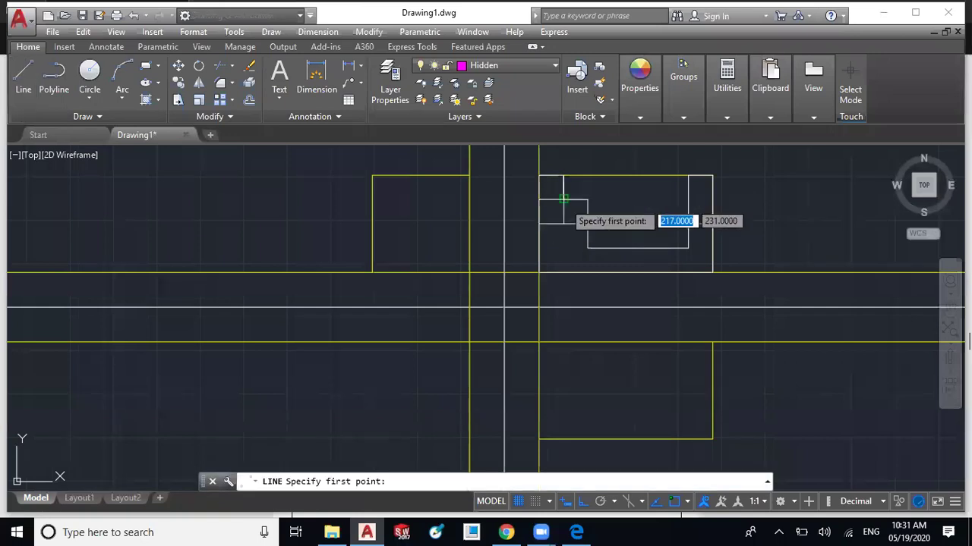
click(563, 199)
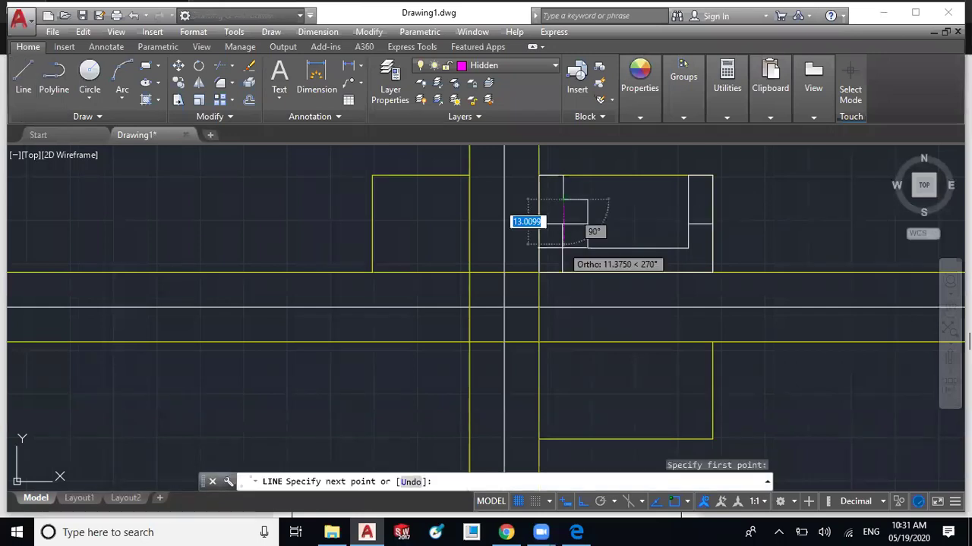
click(564, 247)
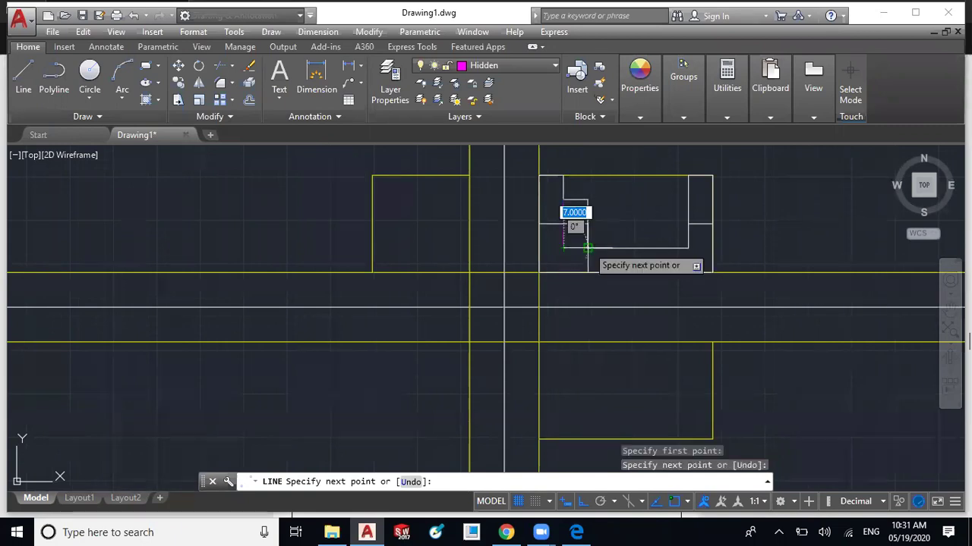
click(587, 248)
key(Escape)
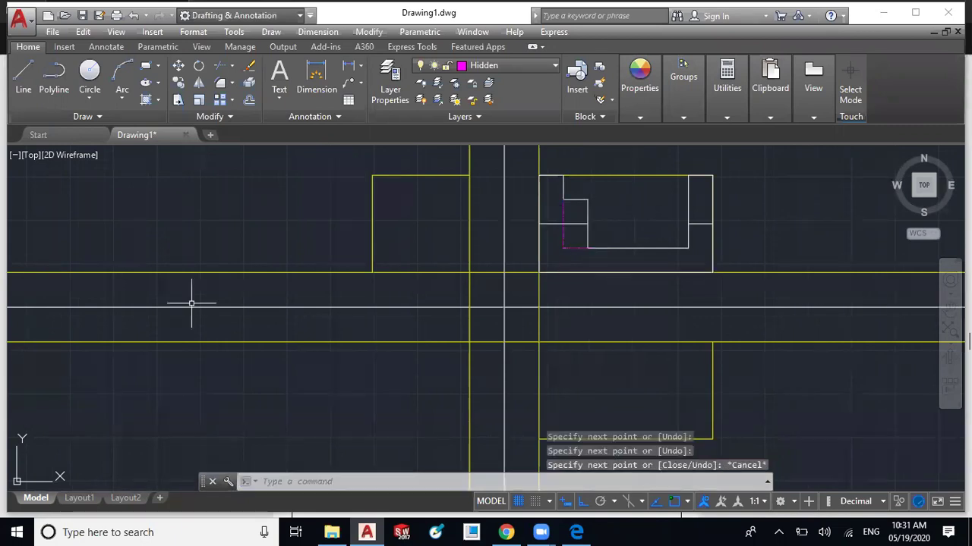
scroll(592, 254, up, 1)
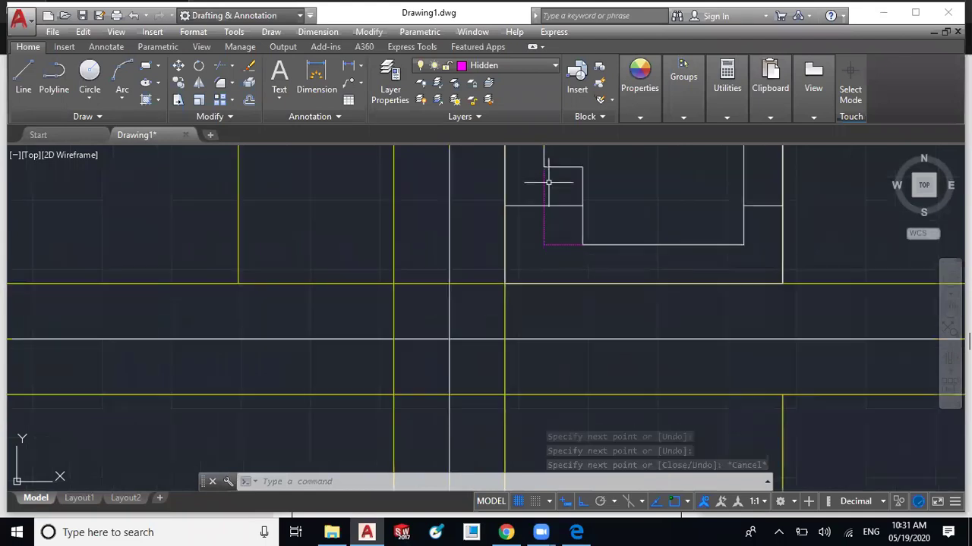
scroll(568, 245, down, 1)
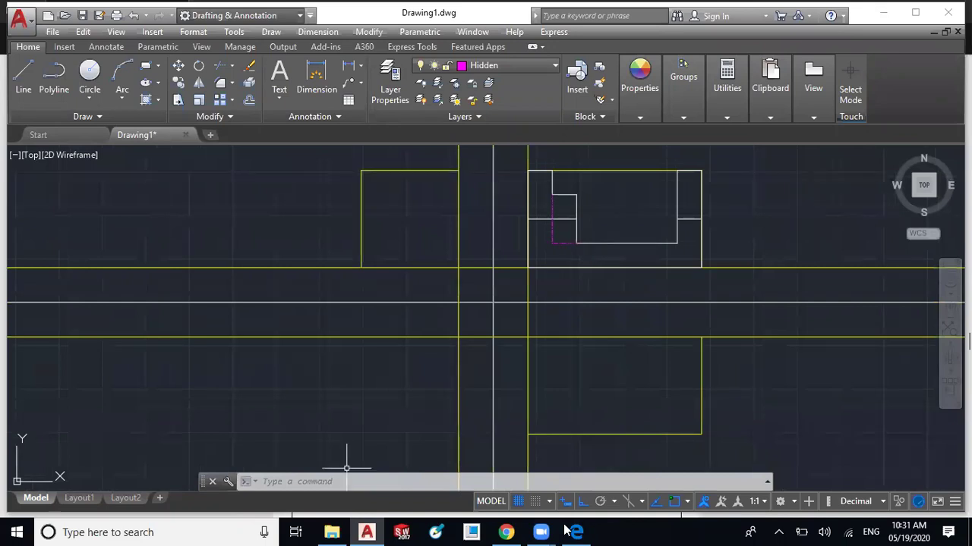
Check the hole's position in the PDF views, and make the Center layer current in AutoCAD.
mouse_move(538, 534)
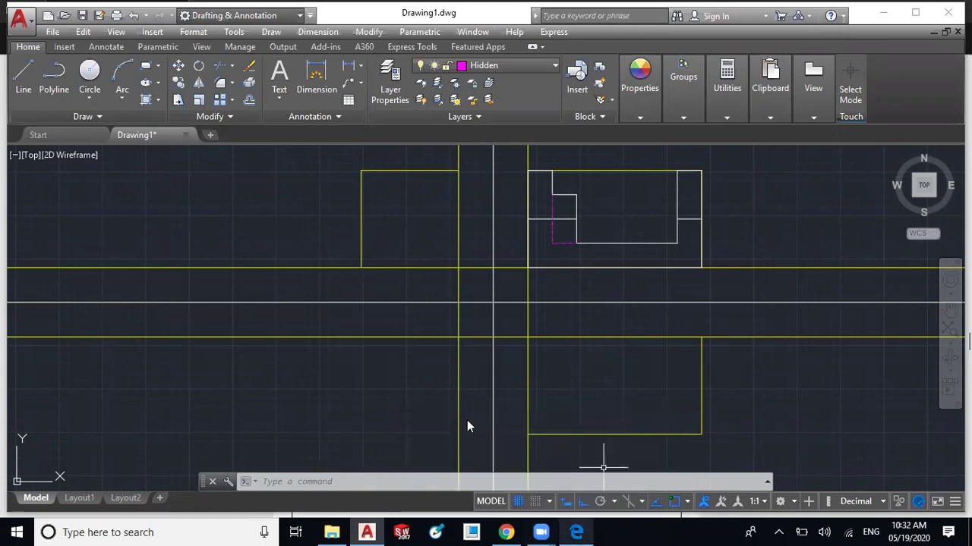
key(alt+Tab)
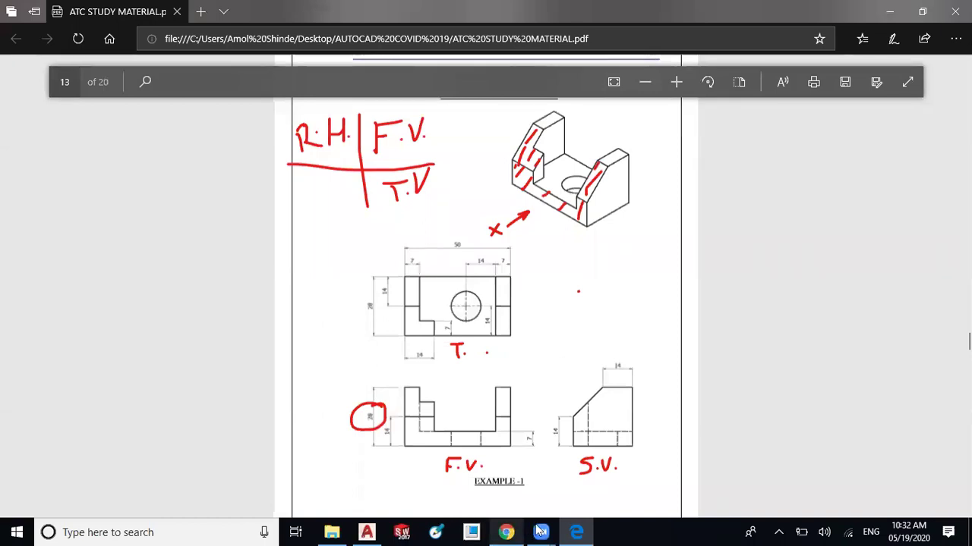
click(363, 516)
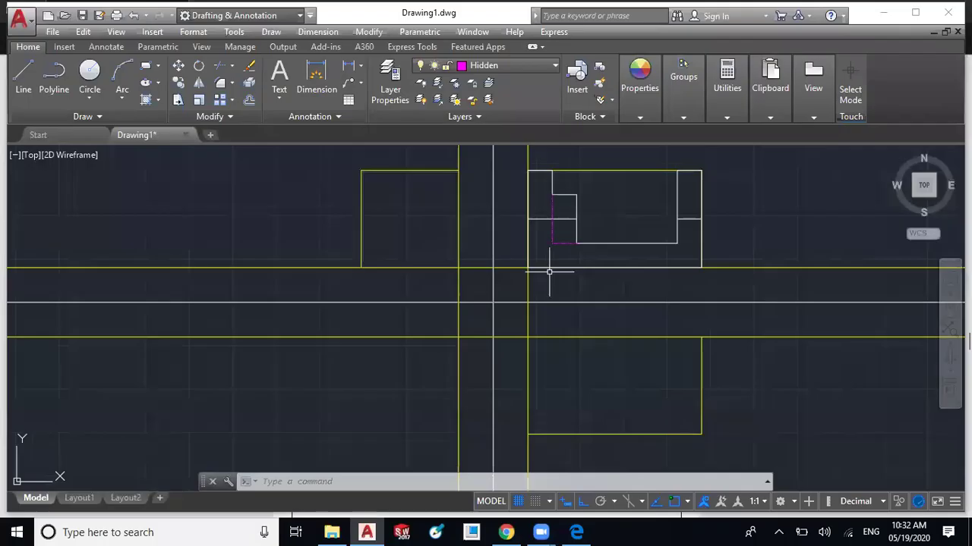
click(649, 244)
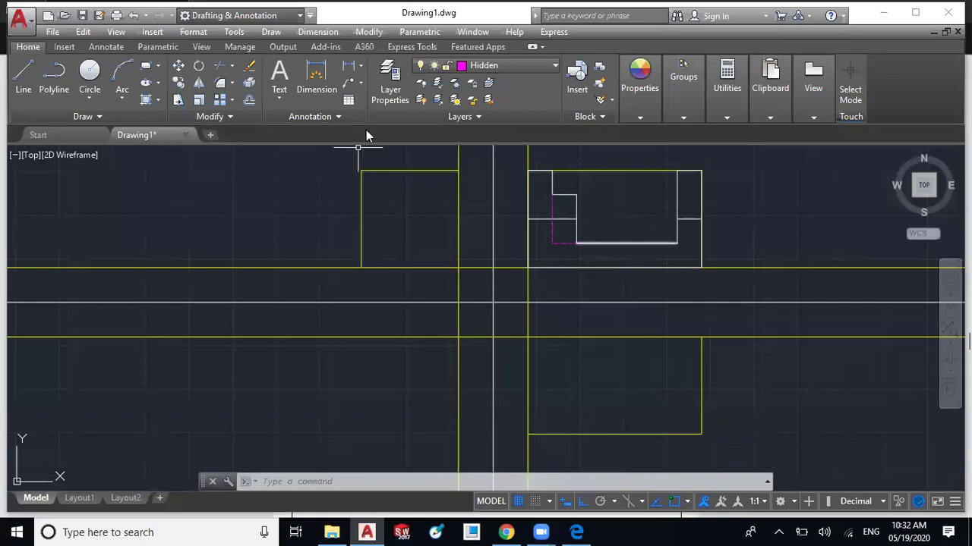
click(498, 65)
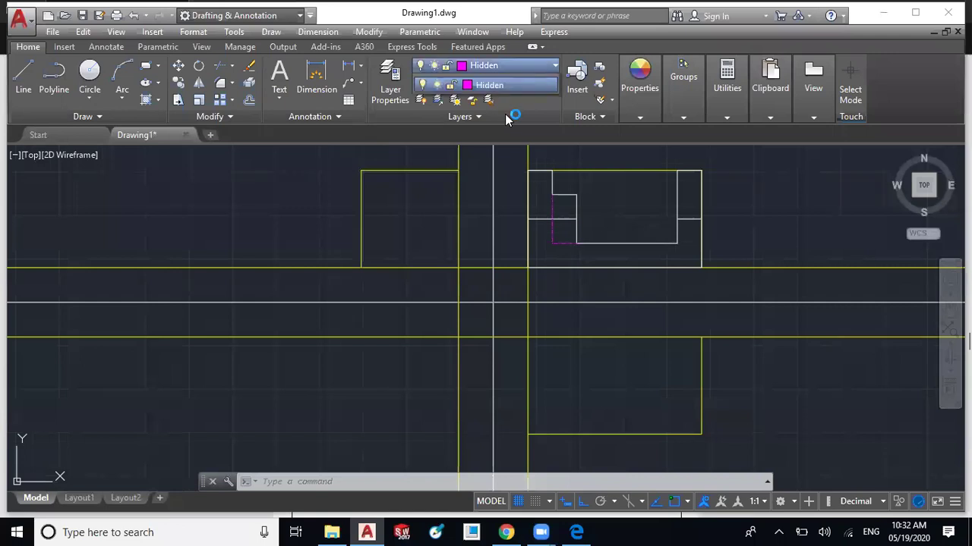
Draw the hole's centre line from the slot floor, 14 left of its right inner corner, down to the base line.
click(25, 76)
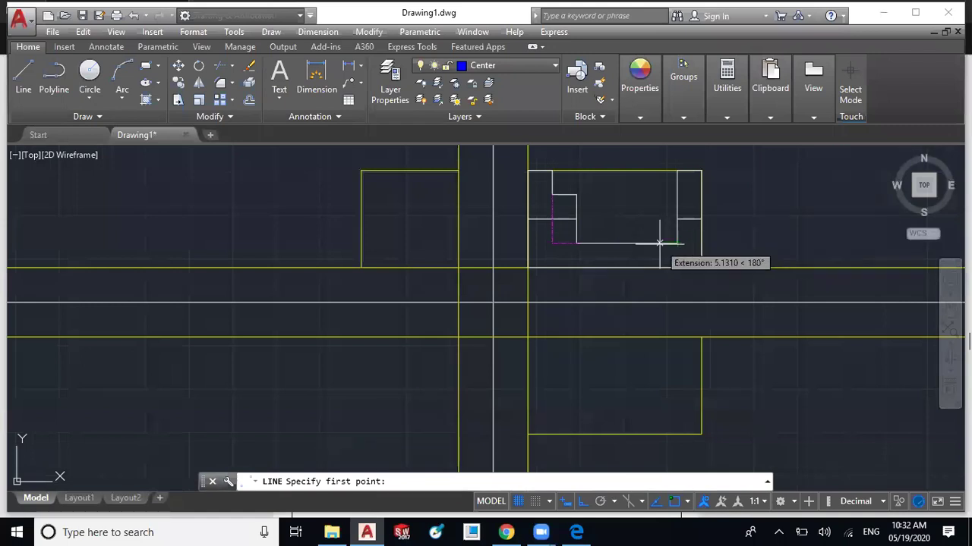
text(14)
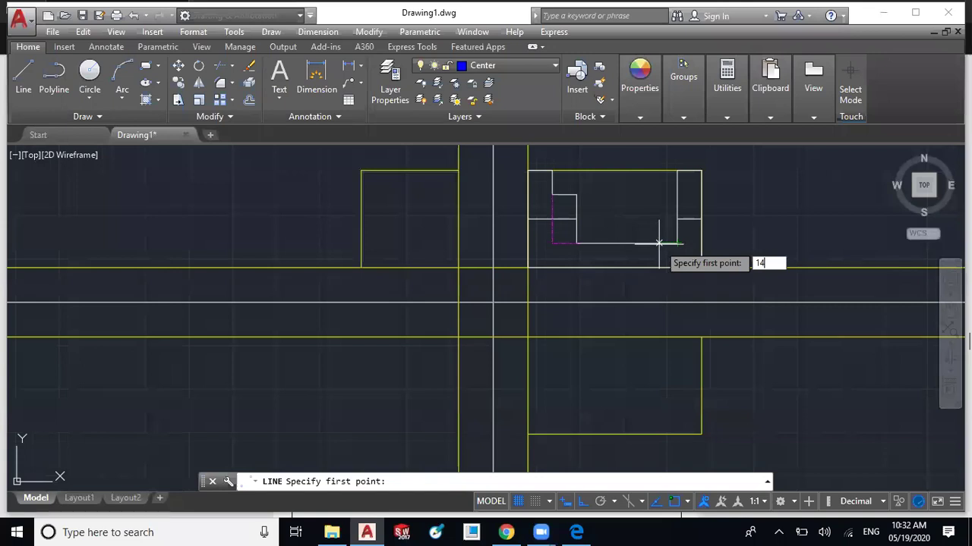
key(Return)
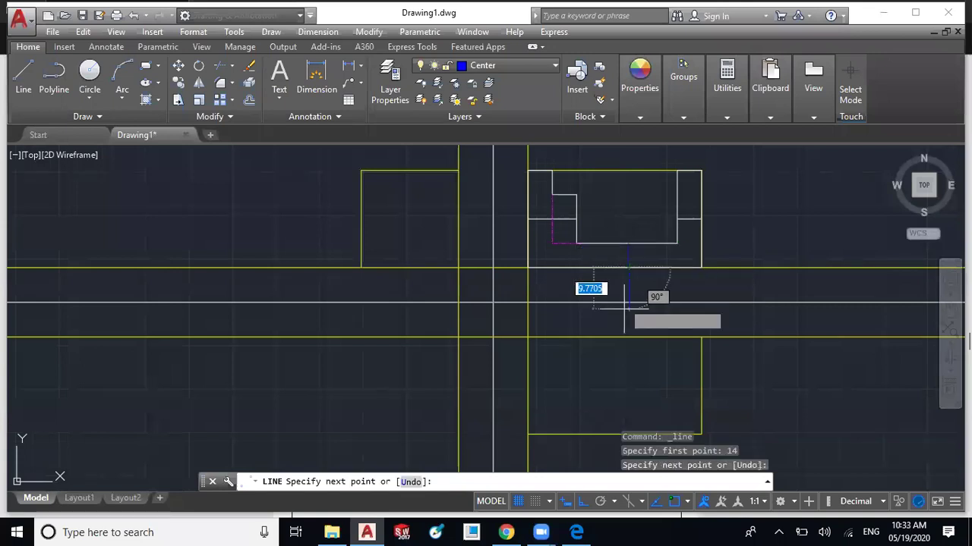
key(Escape)
scroll(618, 262, up, 2)
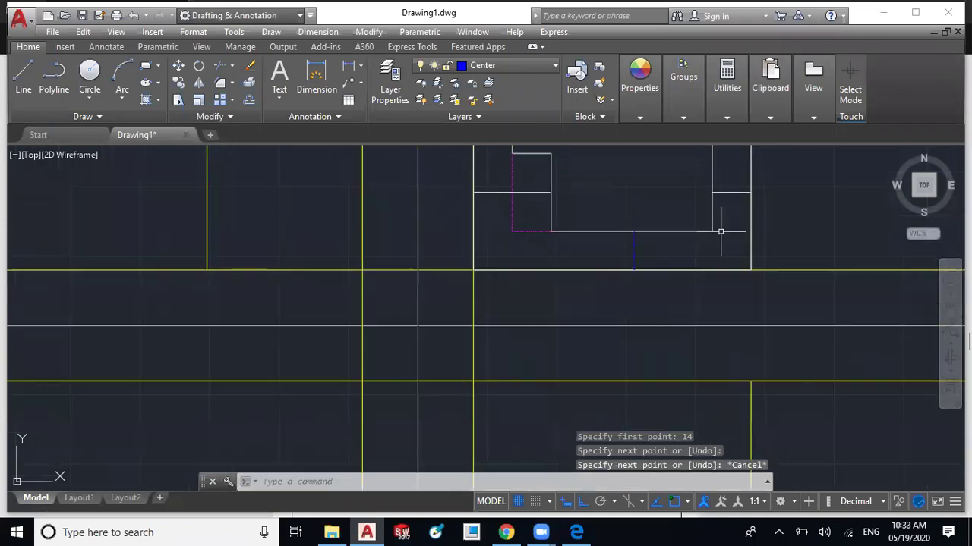